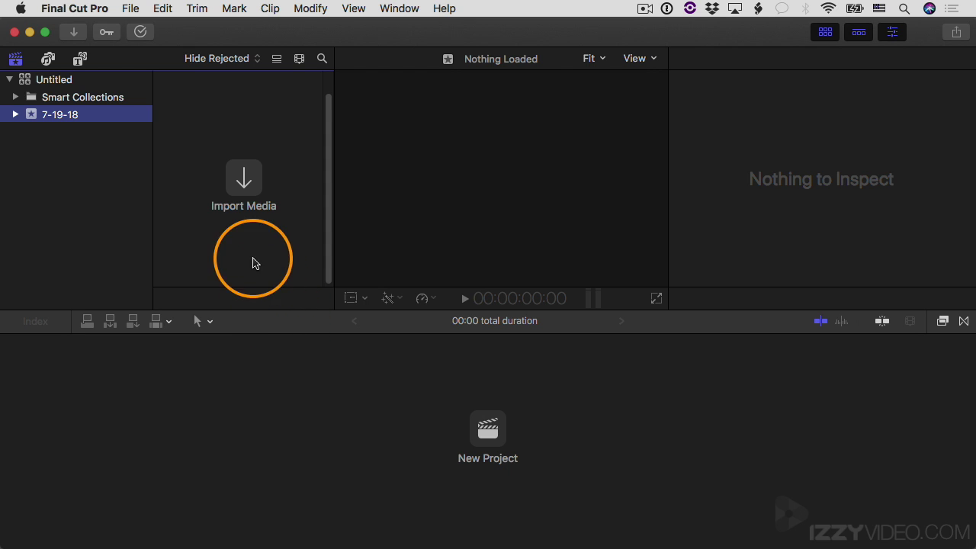
Step: Confirm Final Cut Pro is version 10.4.3 in the About window, then quit the app
left_click(94, 9)
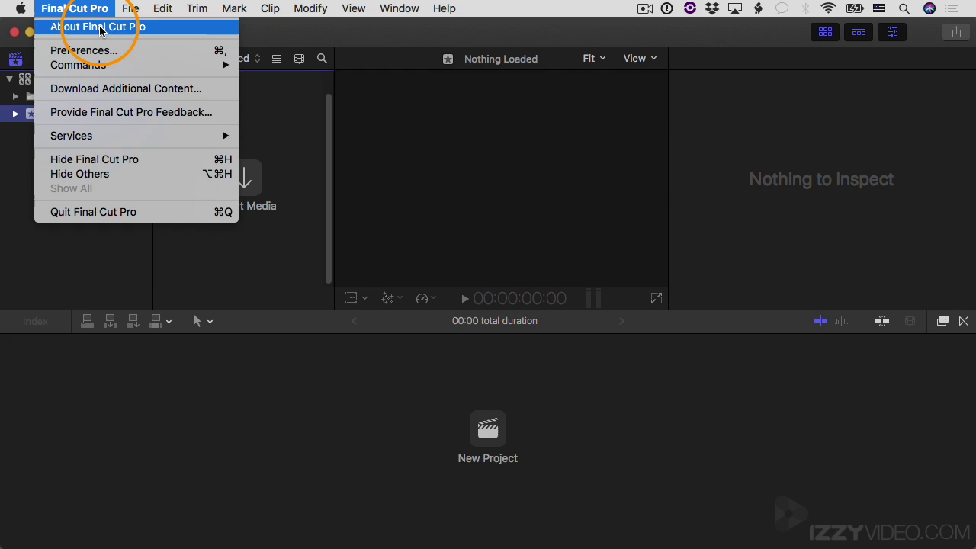
left_click(100, 29)
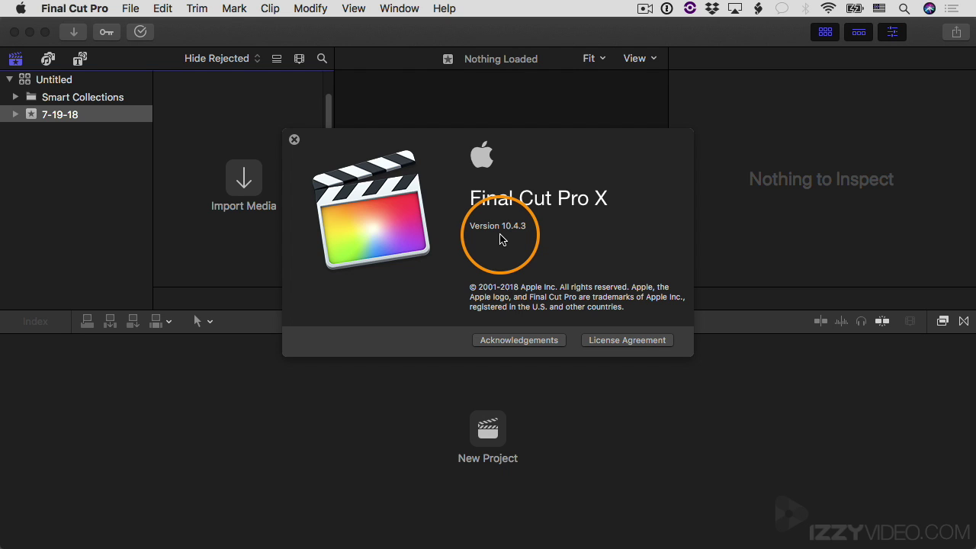
left_click(294, 139)
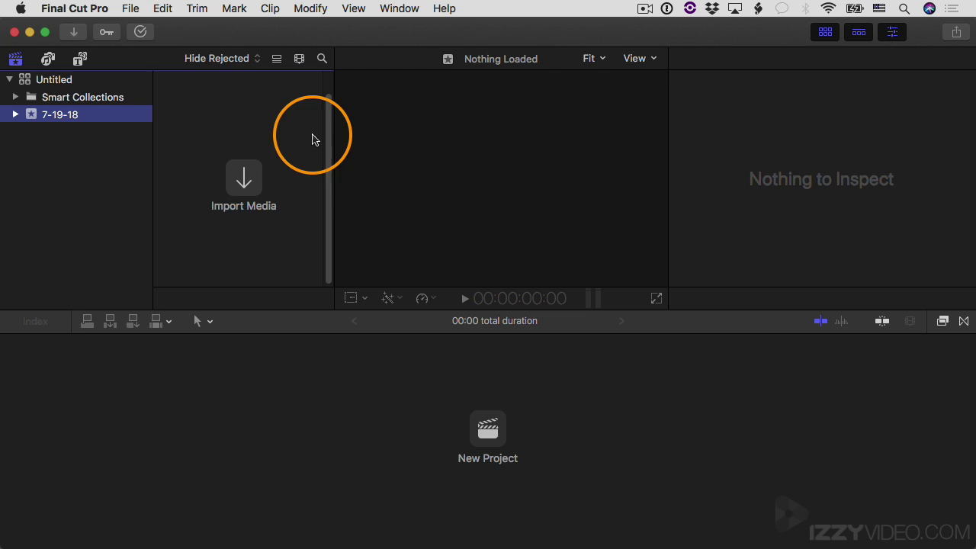
left_click(73, 9)
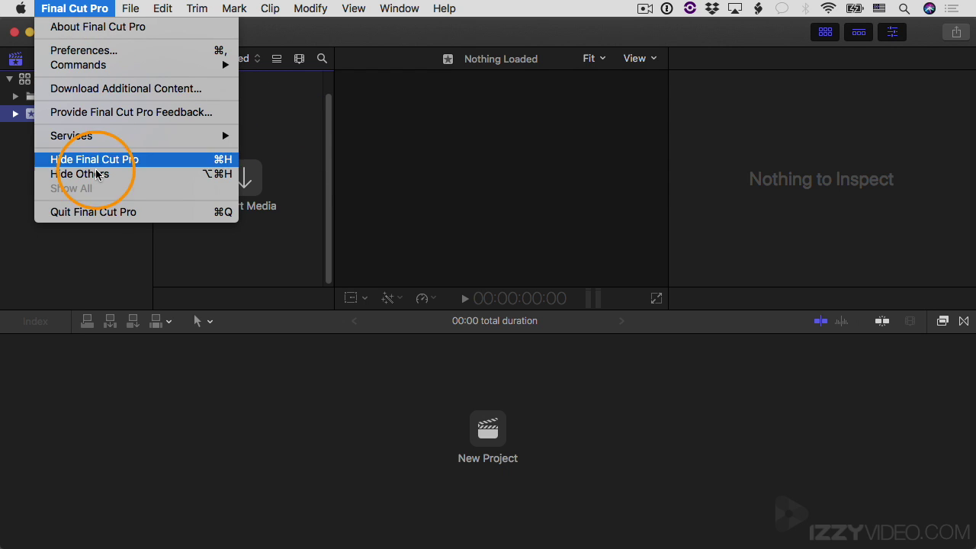
left_click(99, 213)
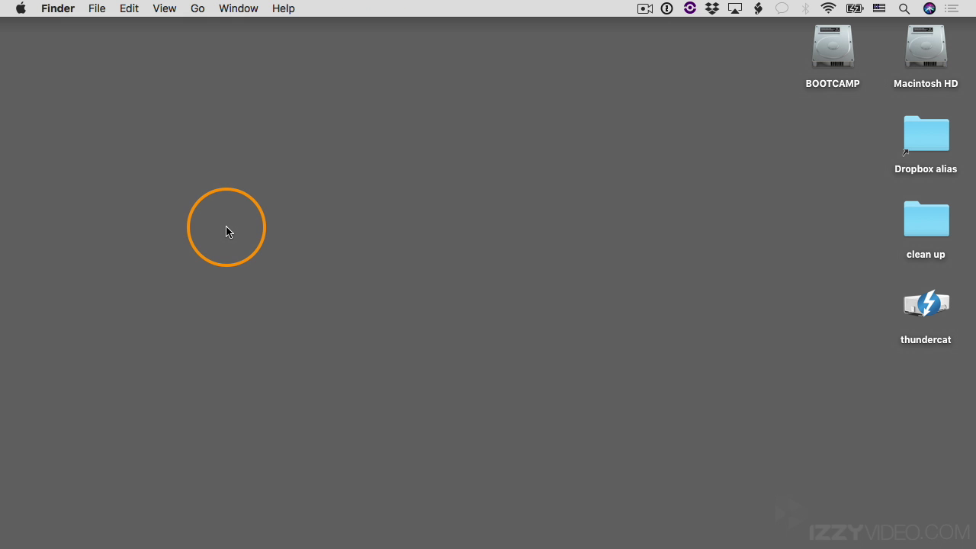
Step: Open a new Finder window on Downloads and select izzyvideo-practice-media.zip
left_click(98, 8)
left_click(104, 27)
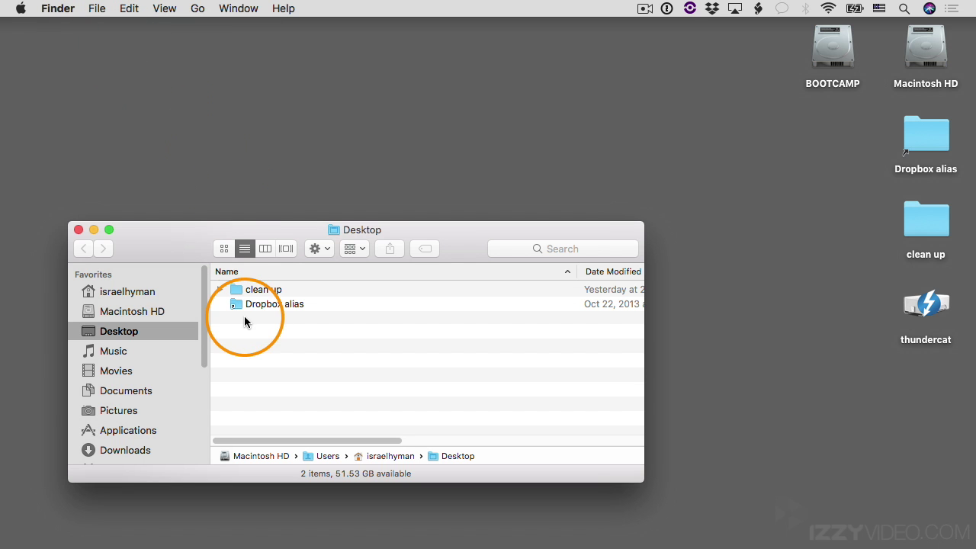
left_click(137, 450)
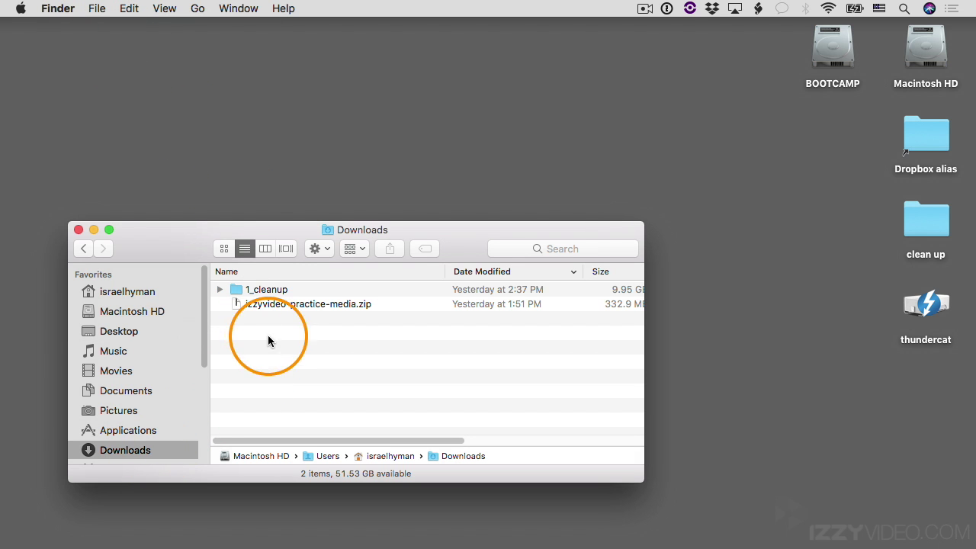
left_click(239, 304)
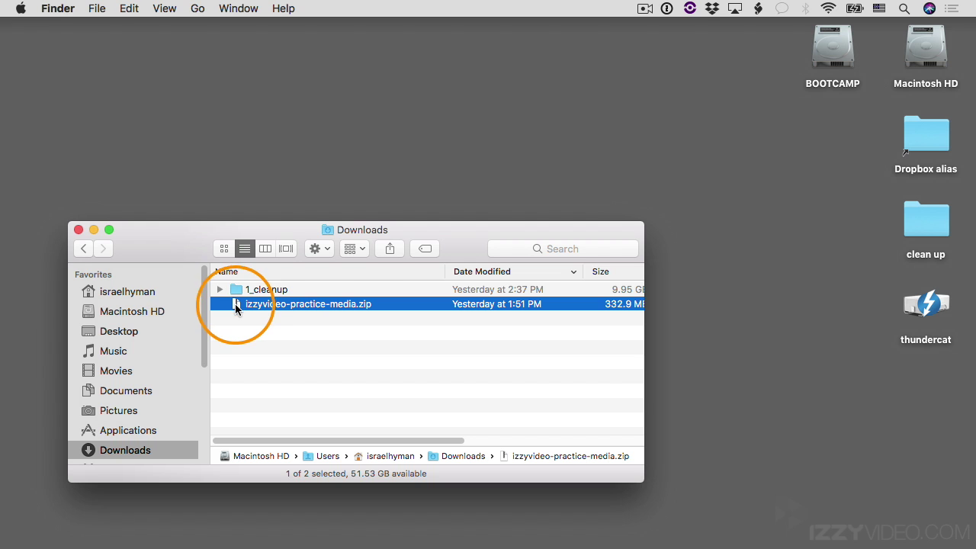
Step: Move izzyvideo-practice-media.zip to the Desktop, expand it, and check the folder's 22 media files
left_click_drag(237, 302, 322, 125)
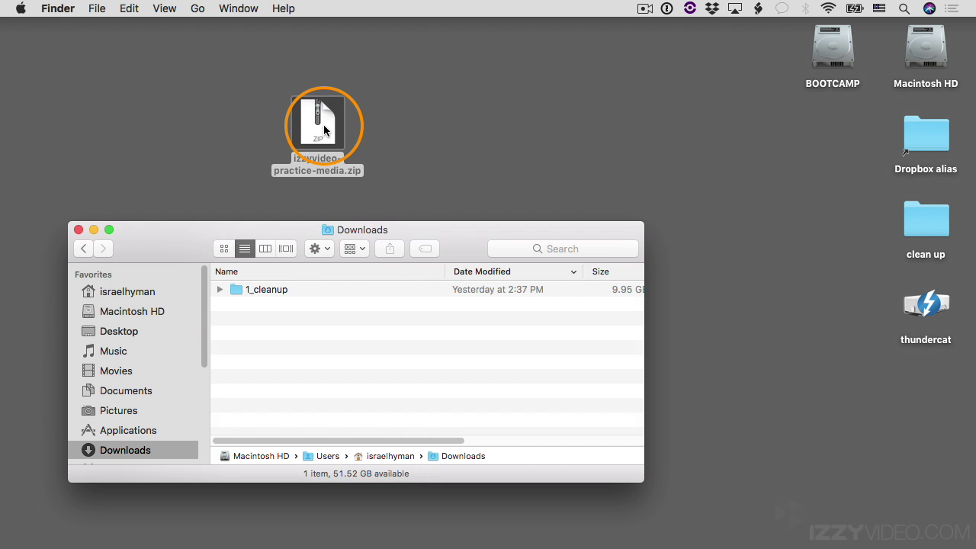
left_click(78, 230)
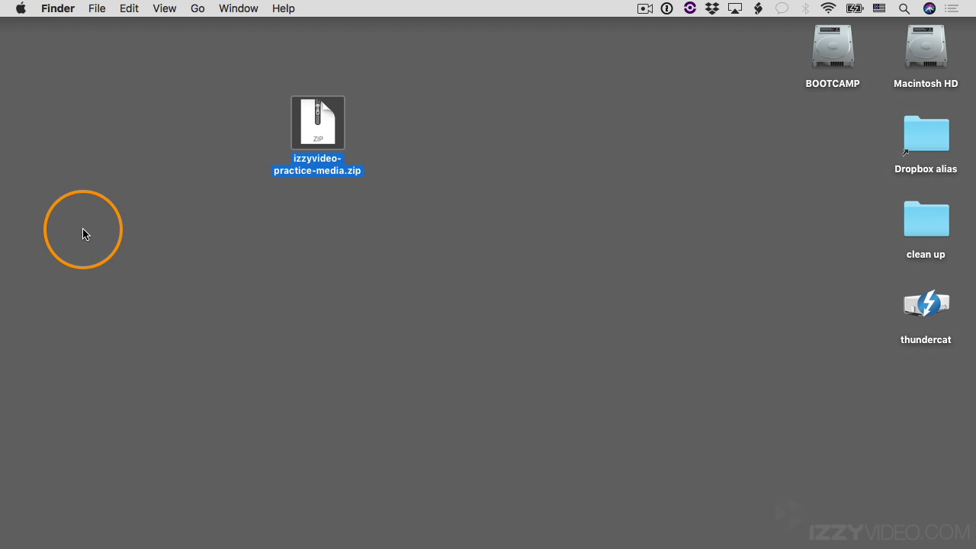
double_click(324, 135)
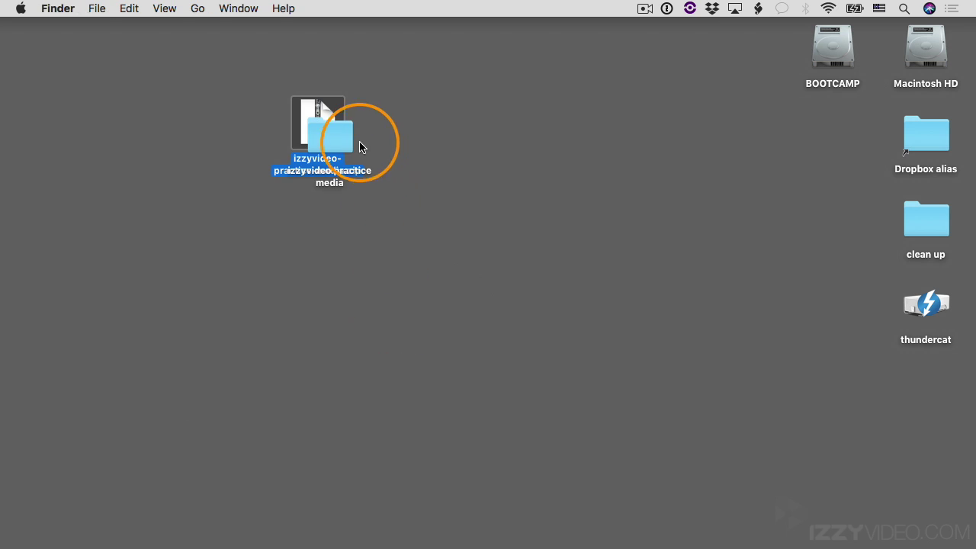
left_click_drag(361, 145, 503, 176)
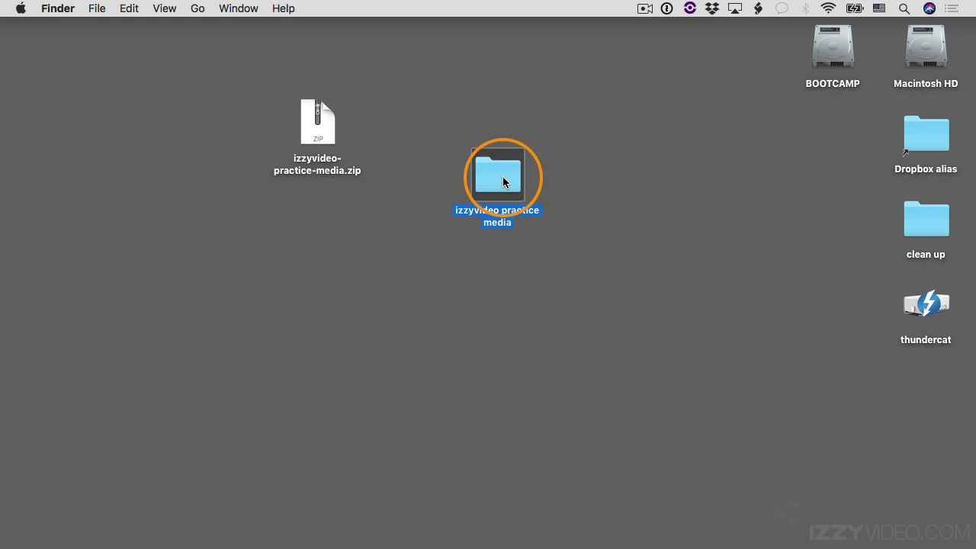
double_click(502, 179)
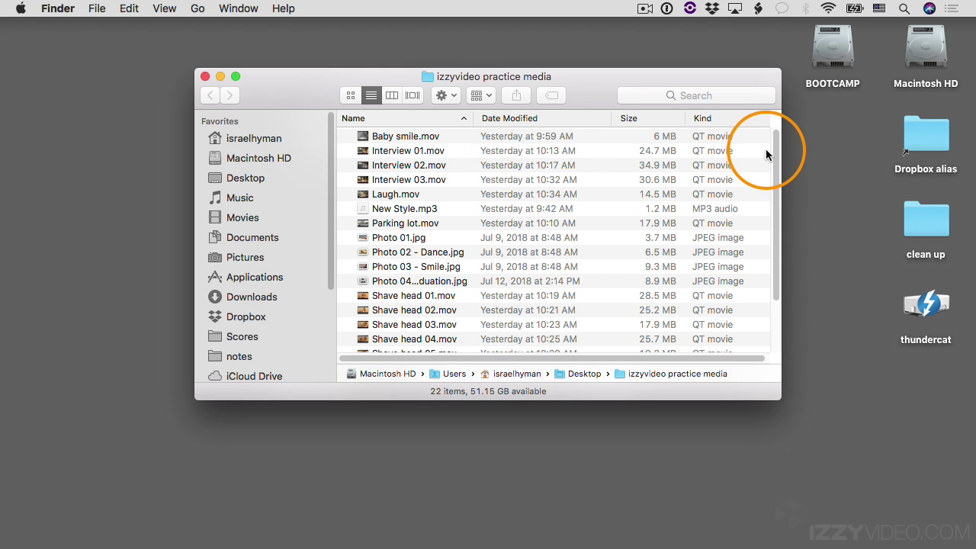
mouse_move(776, 148)
left_mouse_down()
mouse_move(782, 255)
mouse_move(778, 143)
left_mouse_up()
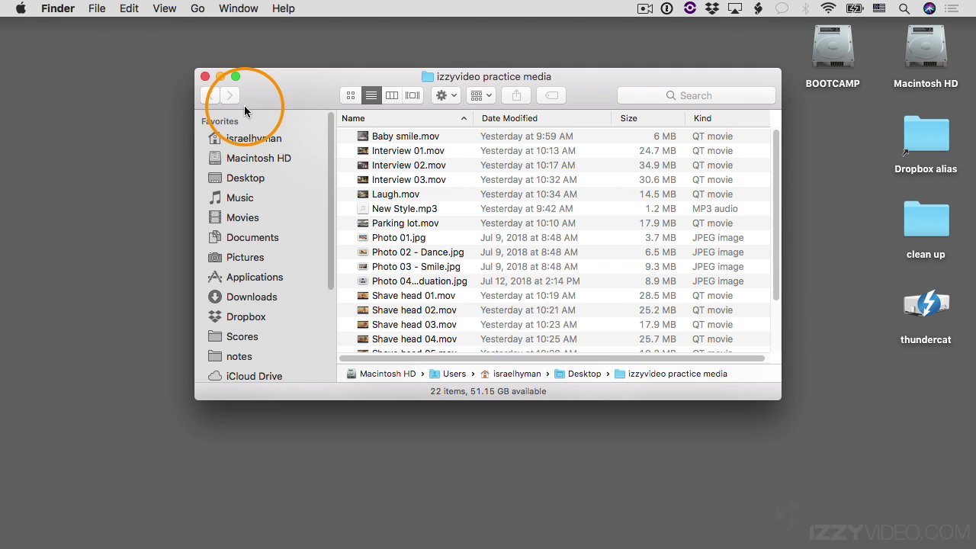
left_click(204, 77)
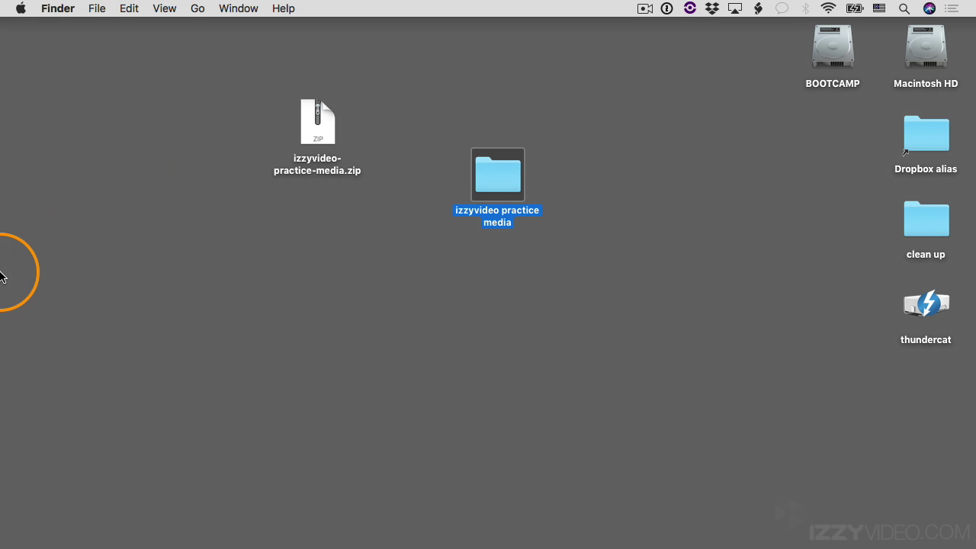
Step: Relaunch Final Cut Pro with Option+Command held, delete its preferences, and dismiss What's New
mouse_move(2, 280)
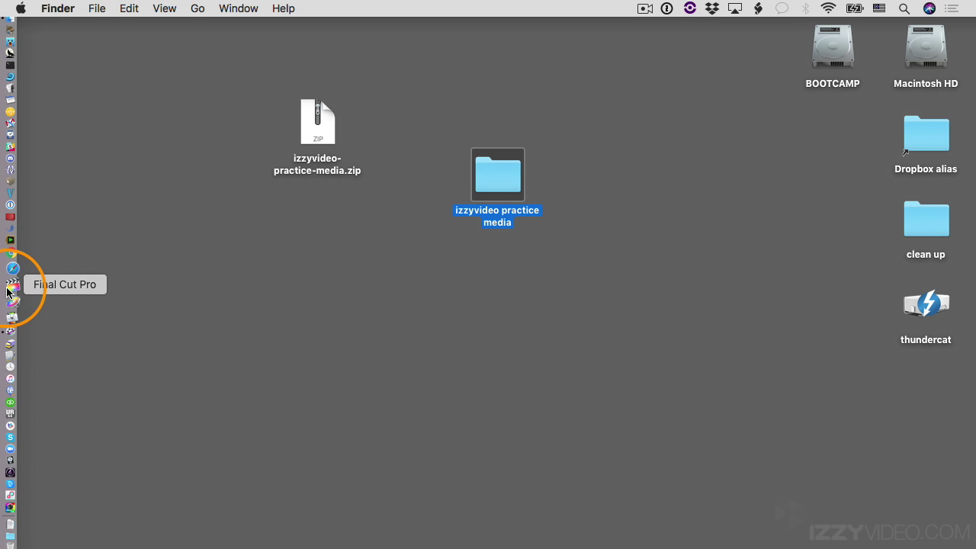
left_click(9, 288, "alt+super")
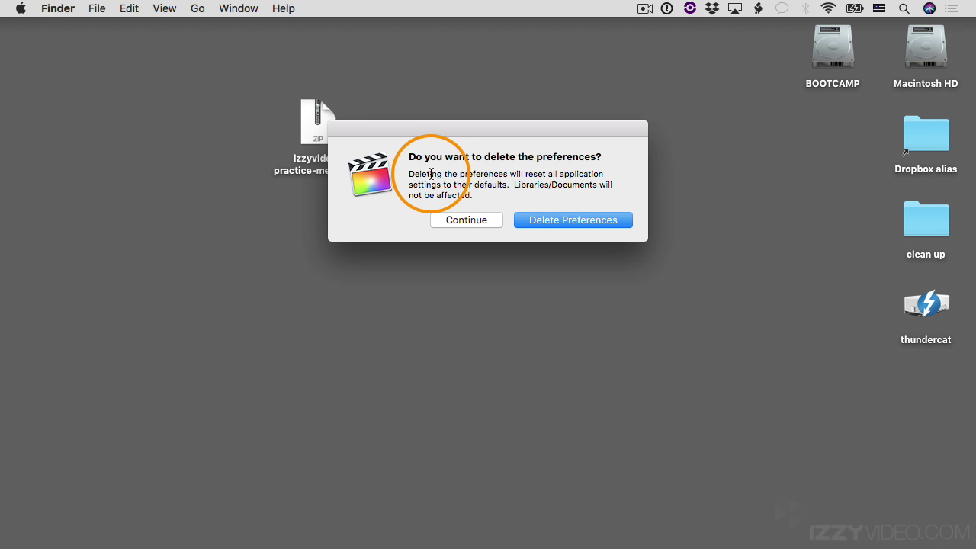
left_click(586, 223)
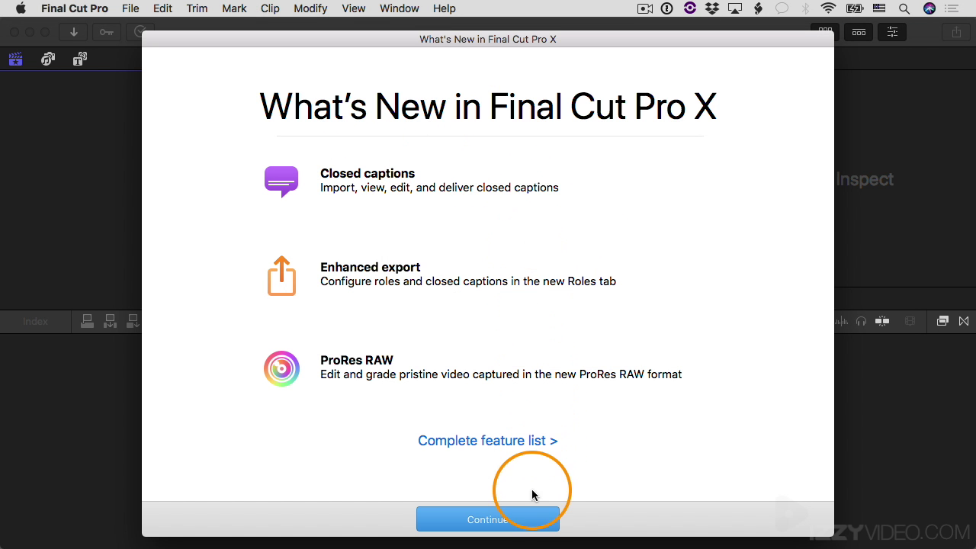
left_click(530, 518)
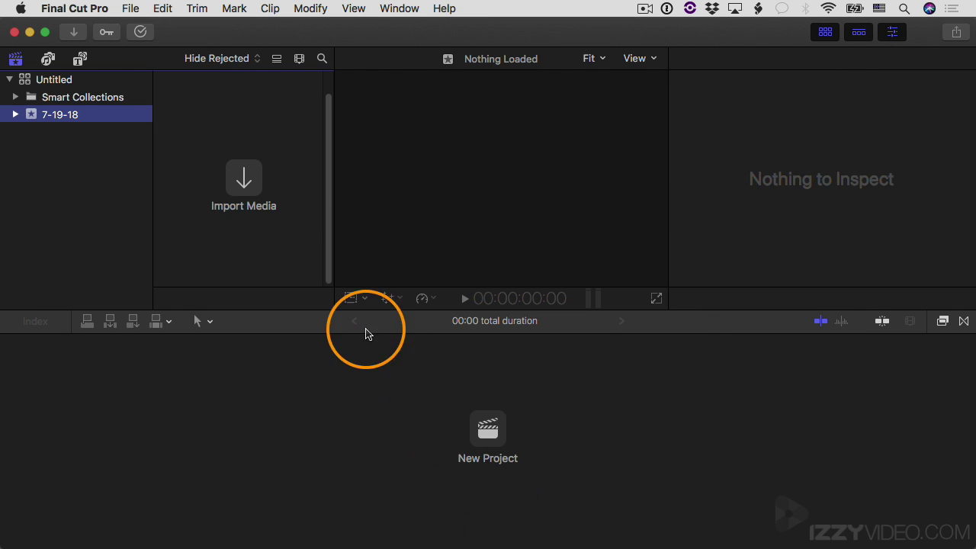
Step: Hide Final Cut Pro and move the VideoAppDiagnostics tar.gz archive on the desktop to the Trash
left_click(28, 32)
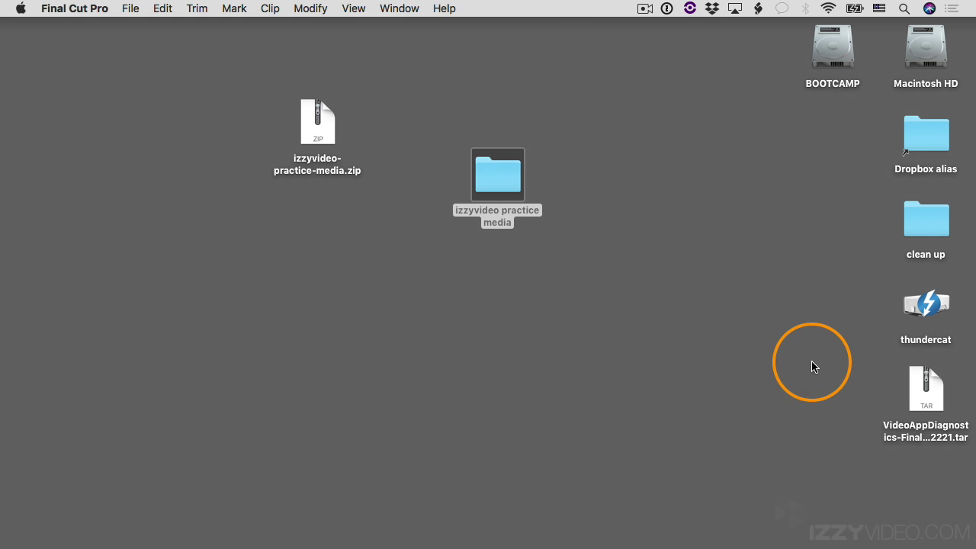
left_click(926, 390)
left_click(926, 390)
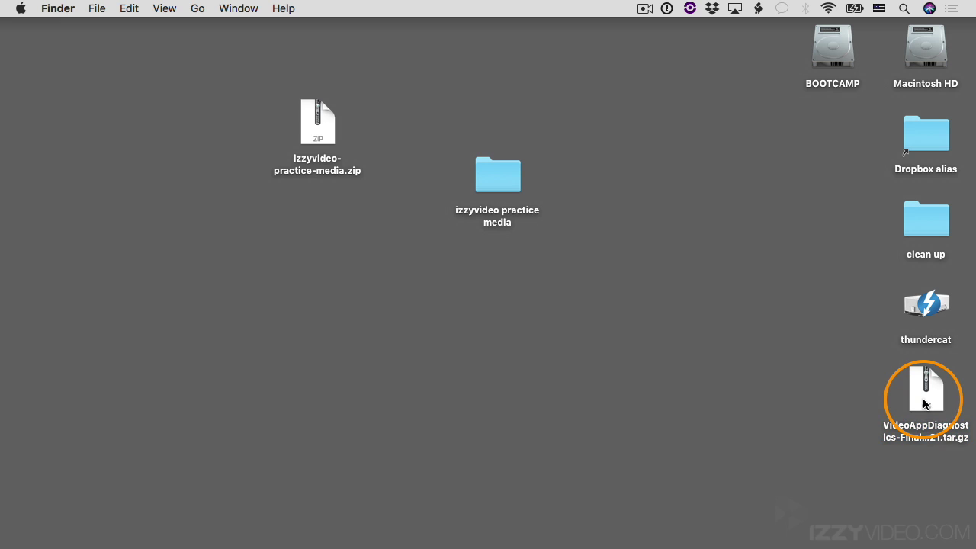
right_click(923, 391)
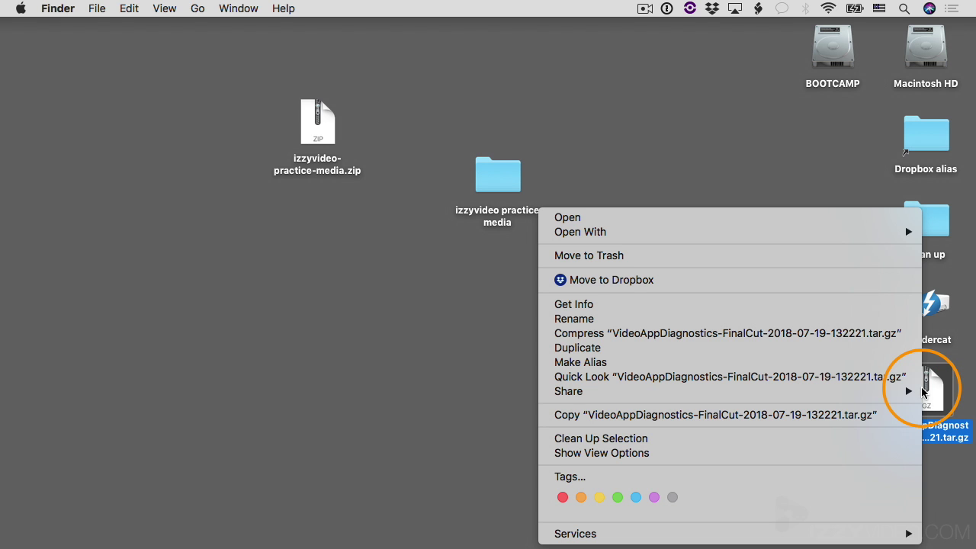
left_click(647, 255)
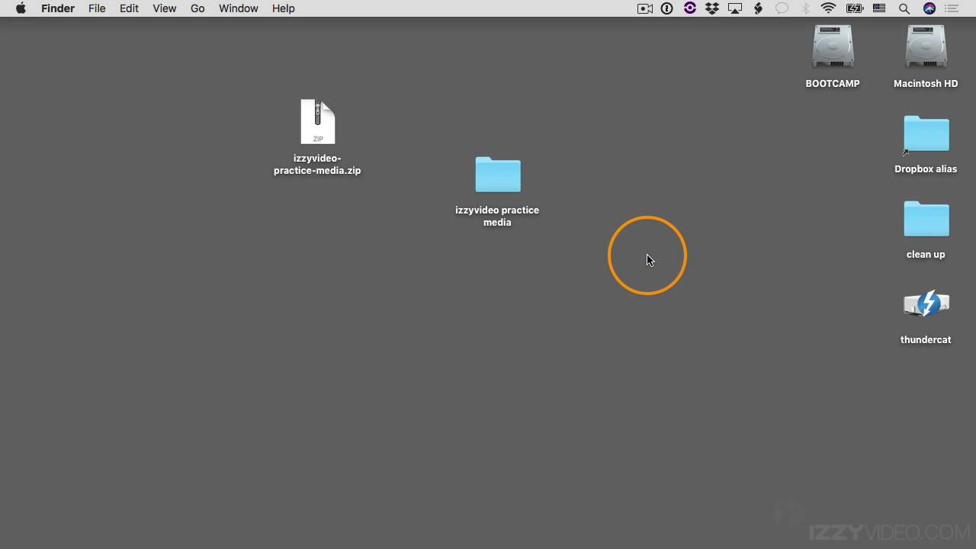
Step: Bring Final Cut Pro forward, review the General pane of System Preferences, then close it
mouse_move(3, 465)
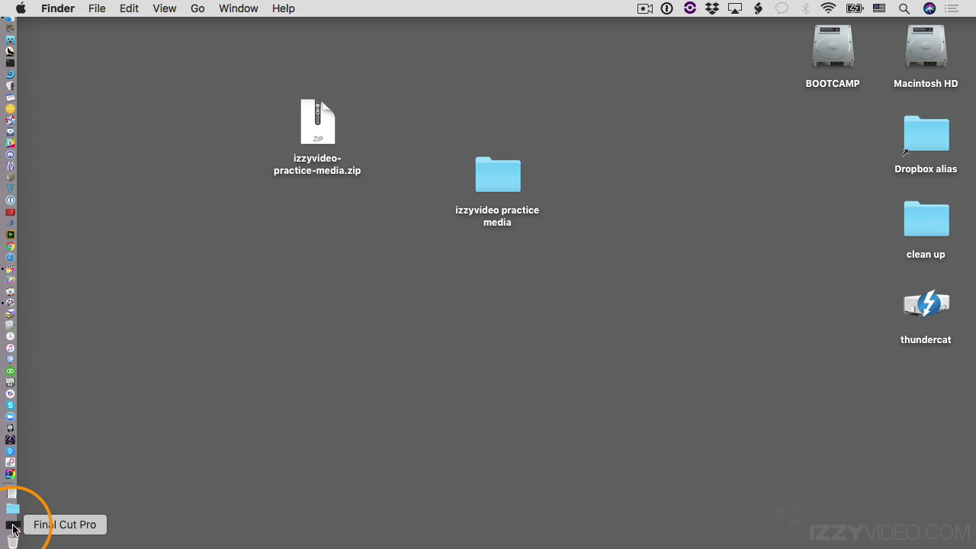
left_click(10, 523)
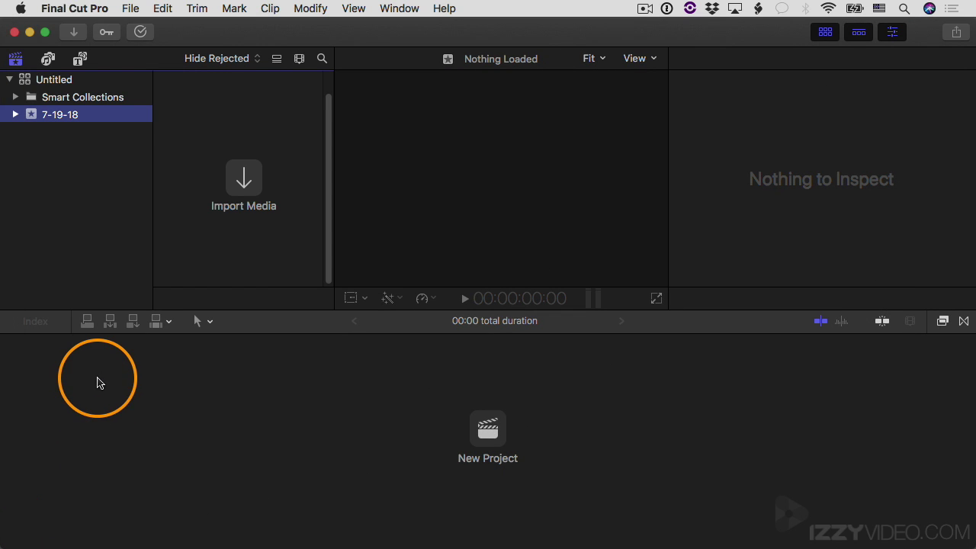
left_click(19, 8)
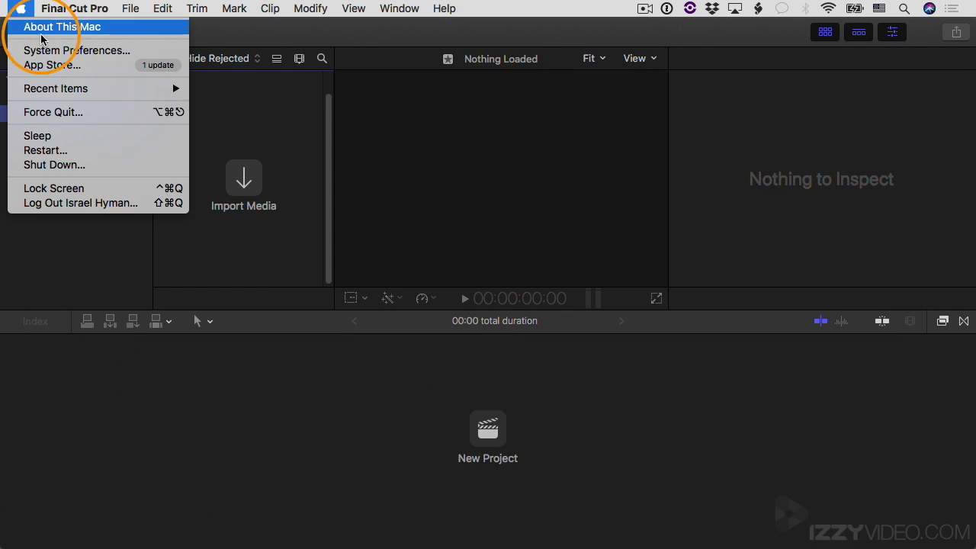
left_click(50, 51)
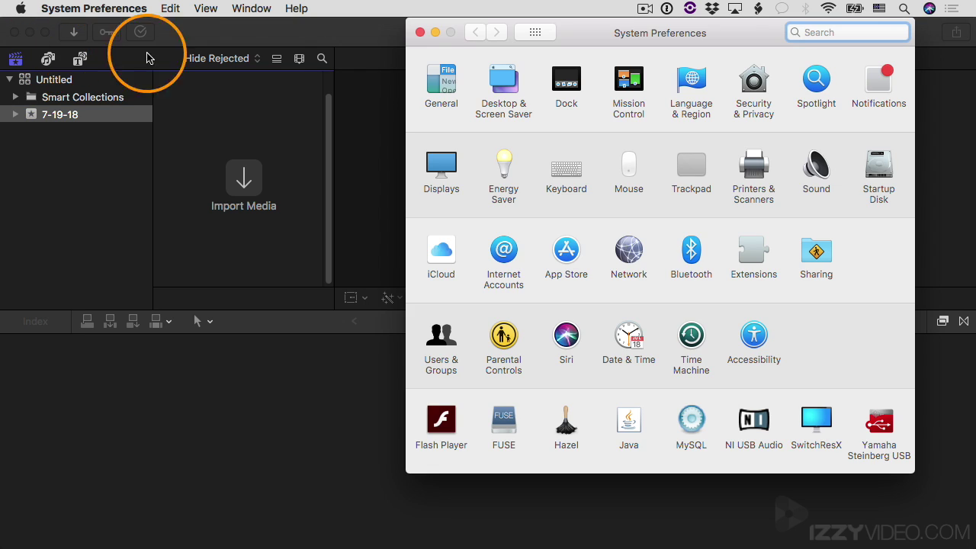
left_click(444, 80)
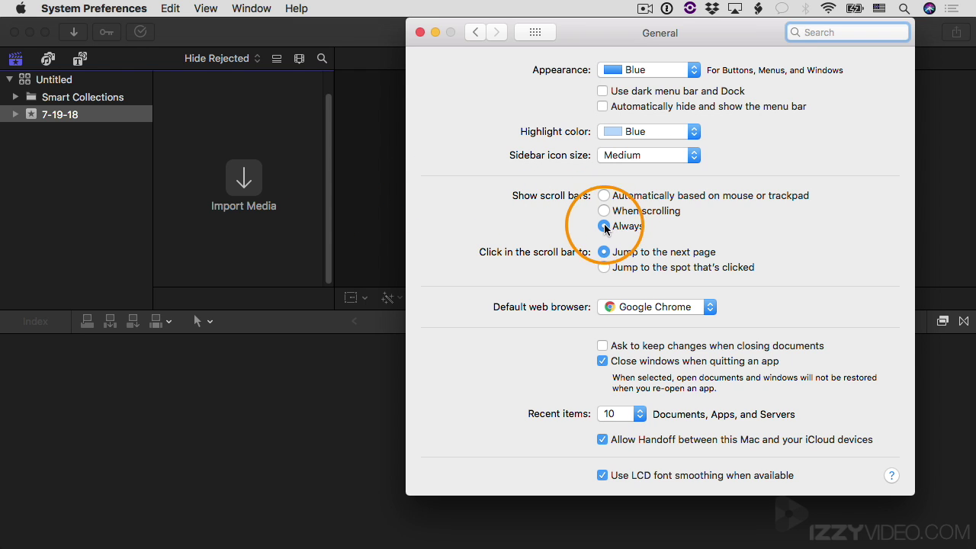
left_click(420, 33)
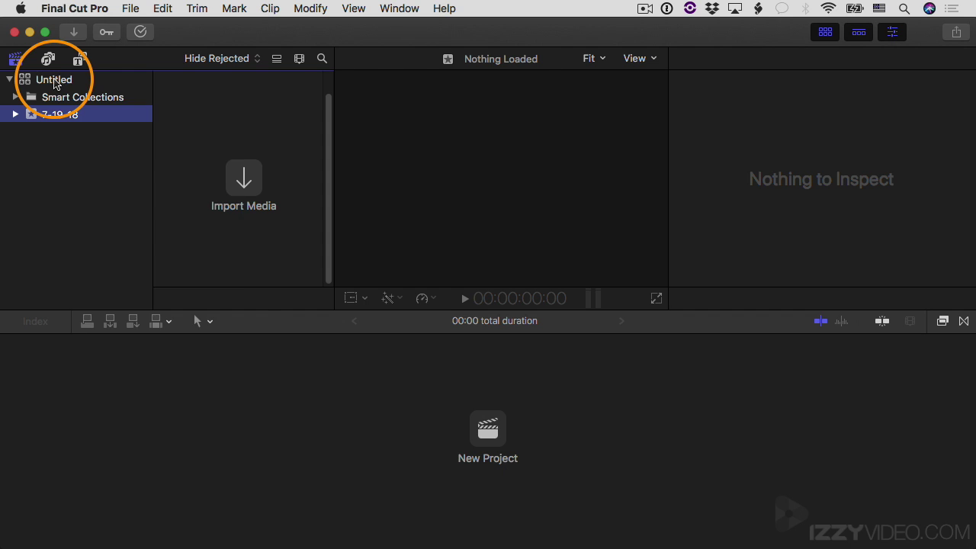
Step: Close the Untitled library, then name a new library 'Story of her hair library'
right_click(55, 83)
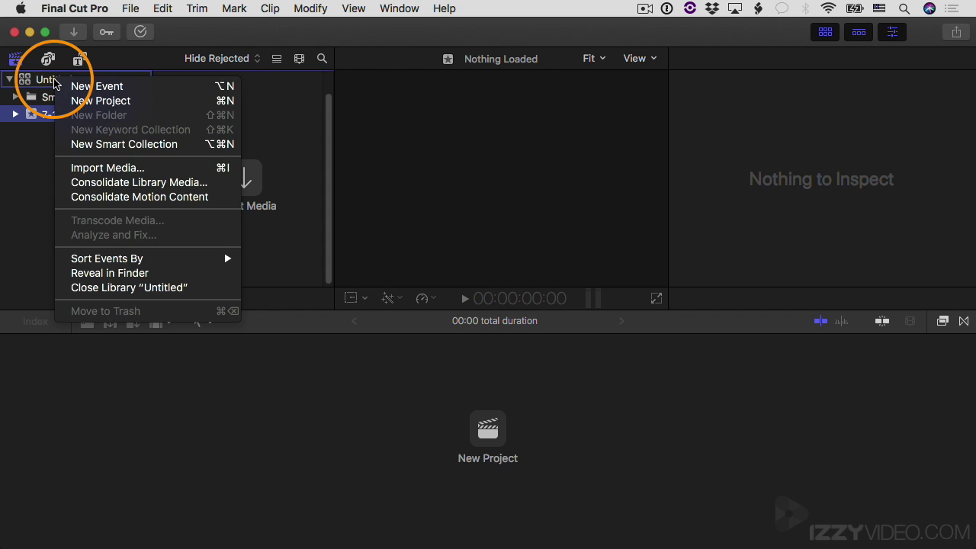
left_click(111, 292)
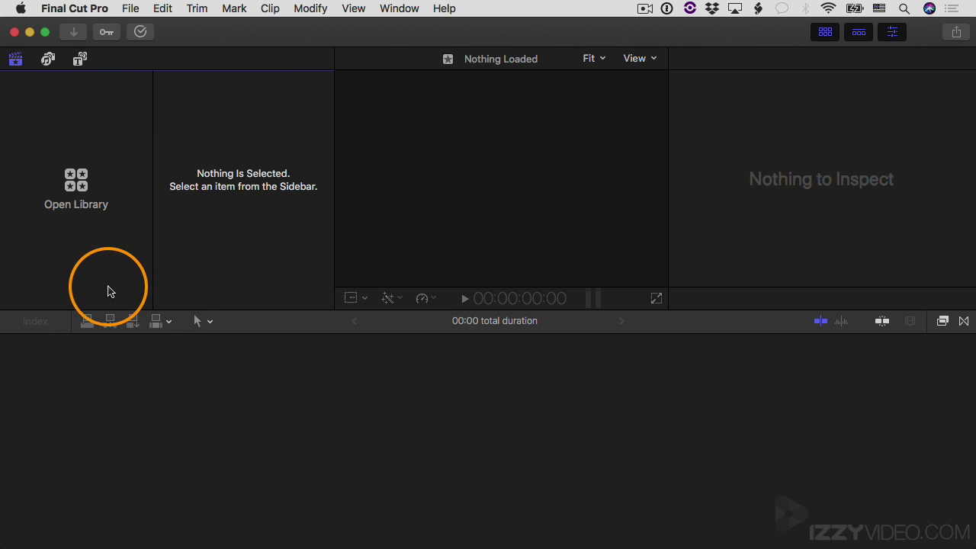
left_click(130, 9)
mouse_move(138, 29)
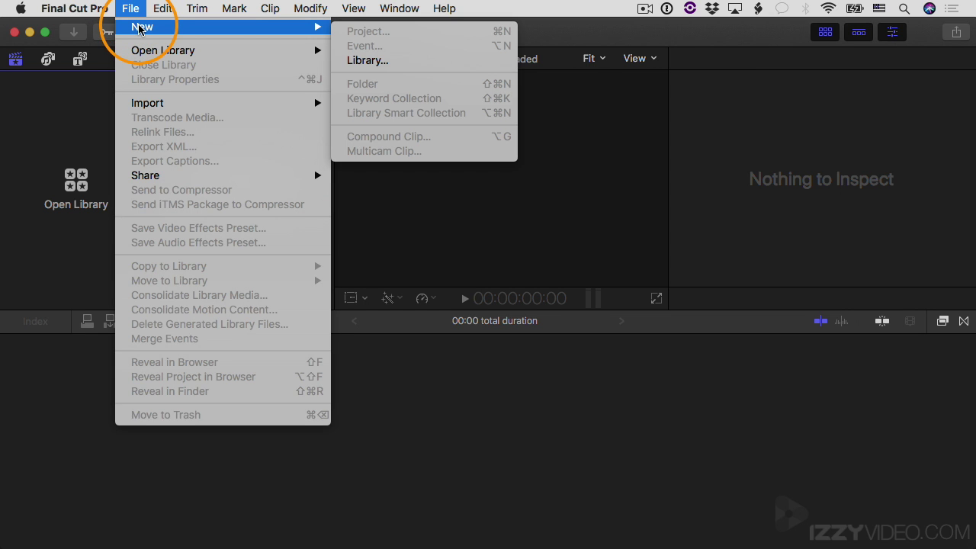
left_click(367, 61)
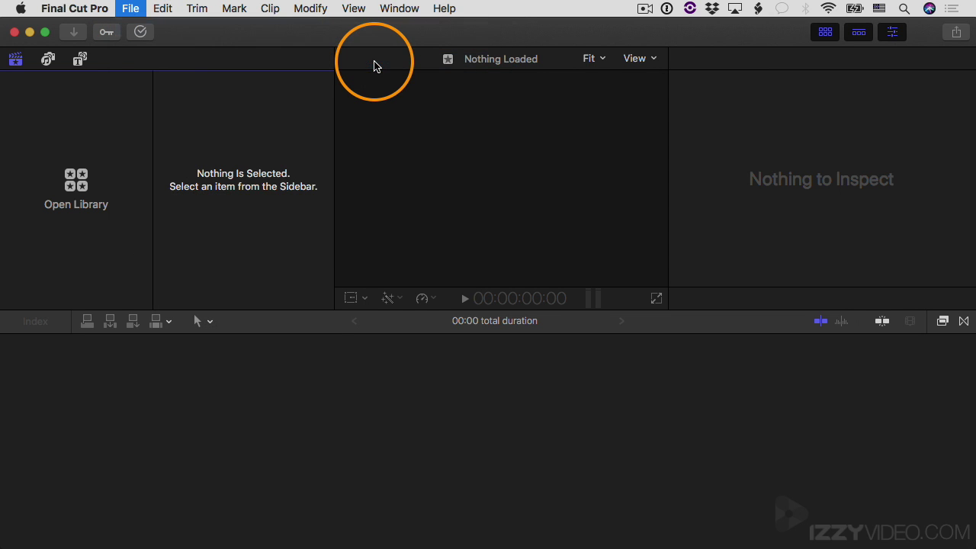
type("Story of her hair library")
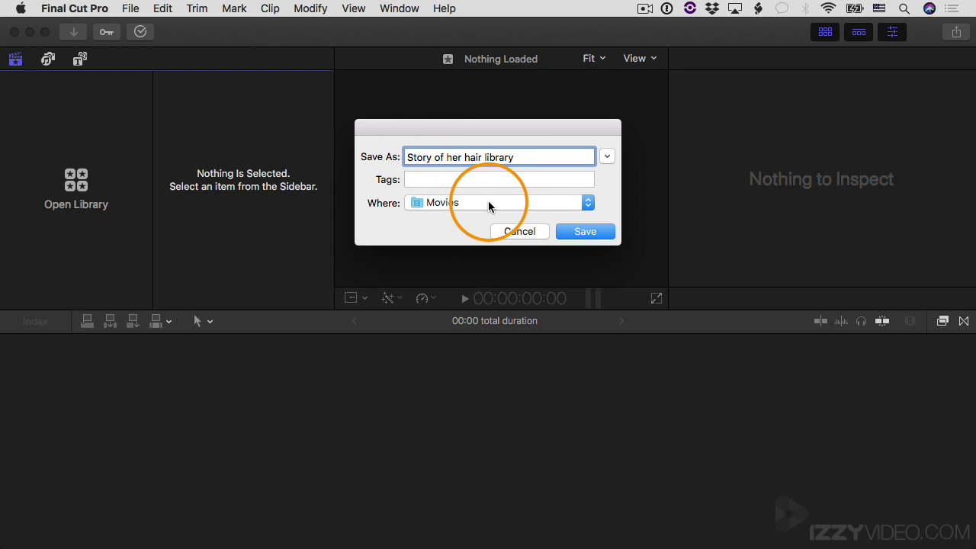
Step: Create a 'Story of her hair project' folder on the Desktop and save the library there
left_click(607, 157)
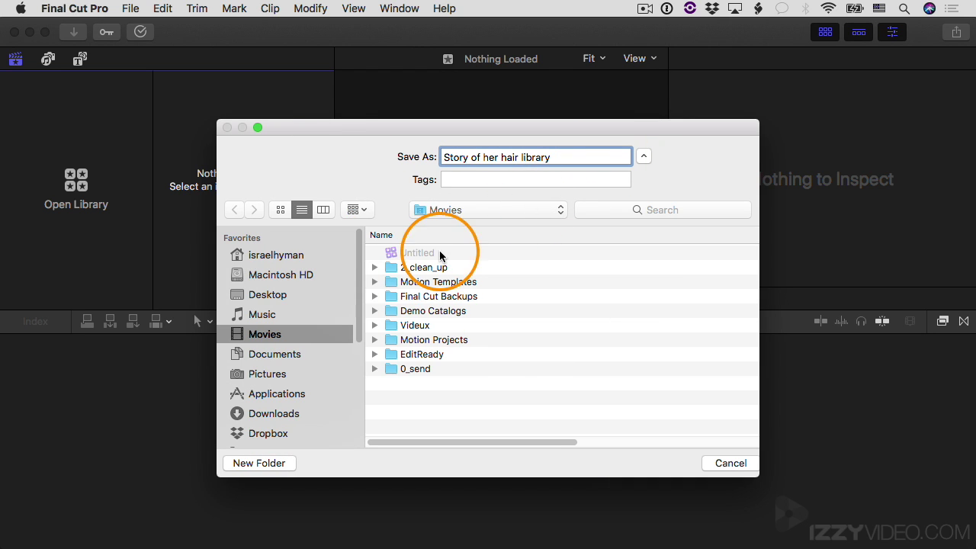
left_click(266, 296)
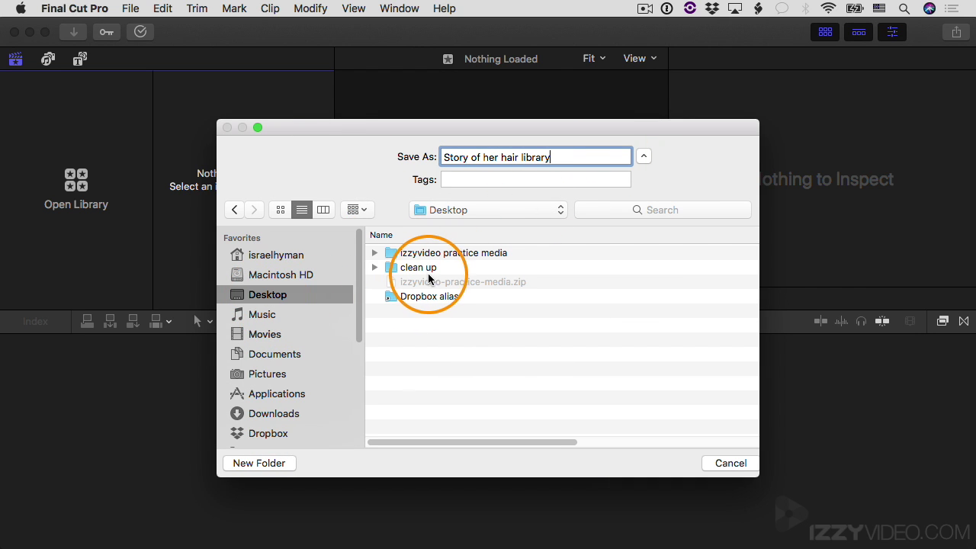
left_click(276, 465)
type("Stpo")
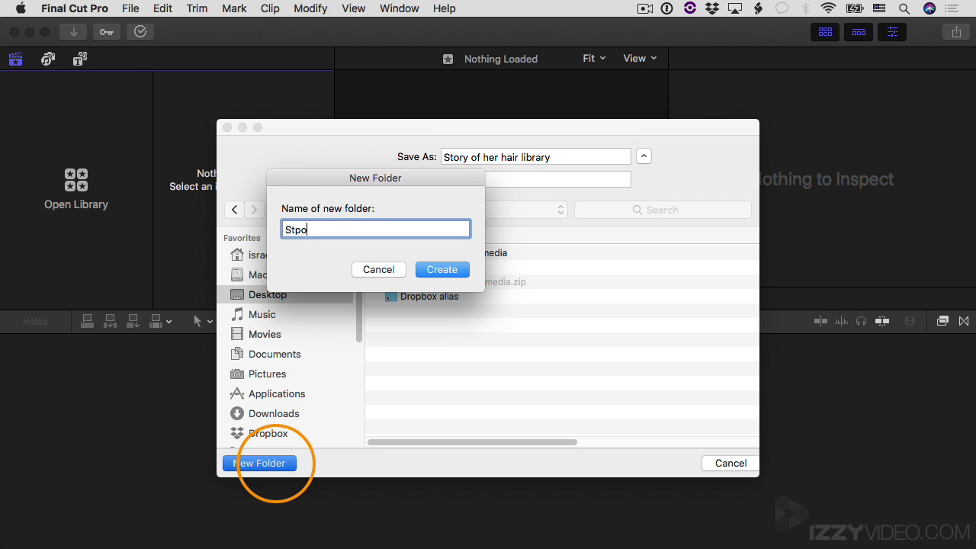
key("BackSpace")
key("BackSpace")
type("ory po")
key("BackSpace")
key("BackSpace")
key("BackSpace")
type("of her hair project")
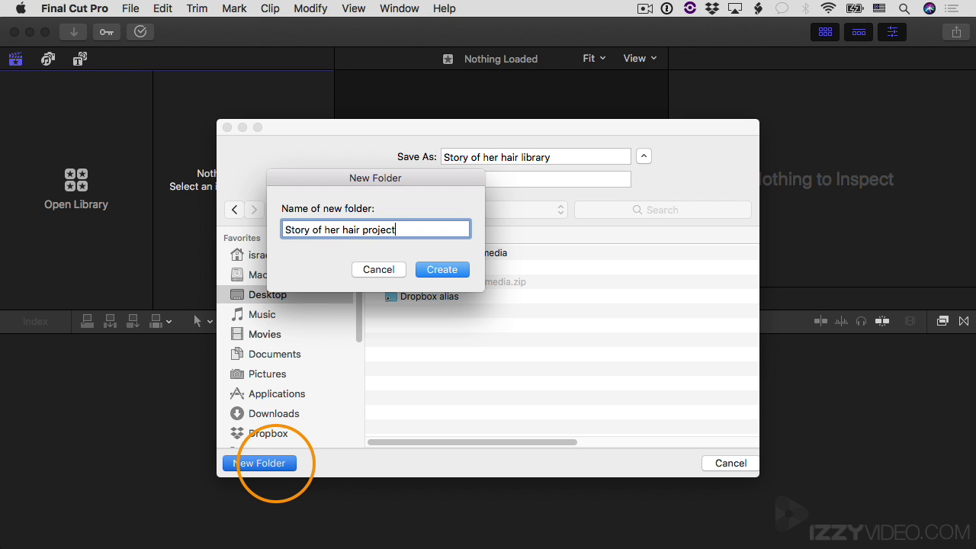
left_click(432, 286)
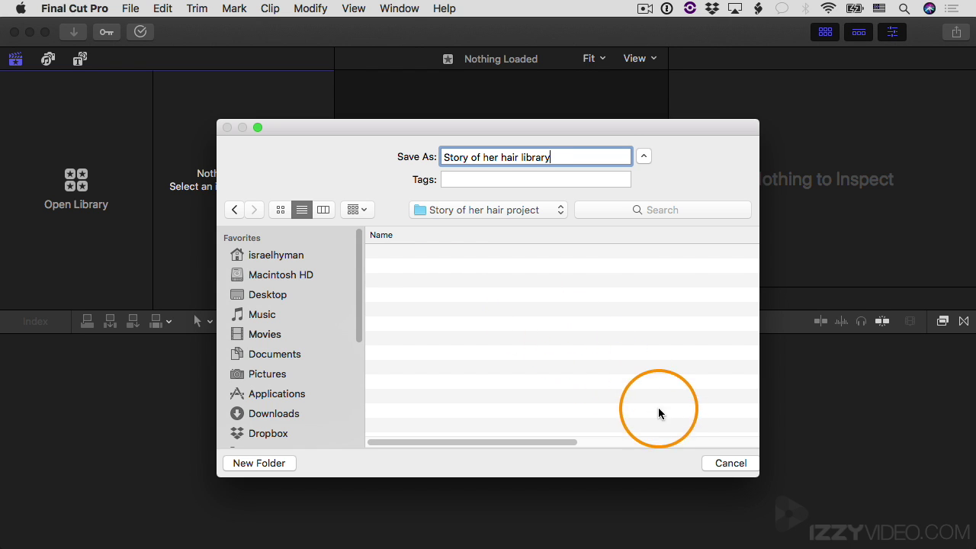
left_click_drag(759, 478, 778, 479)
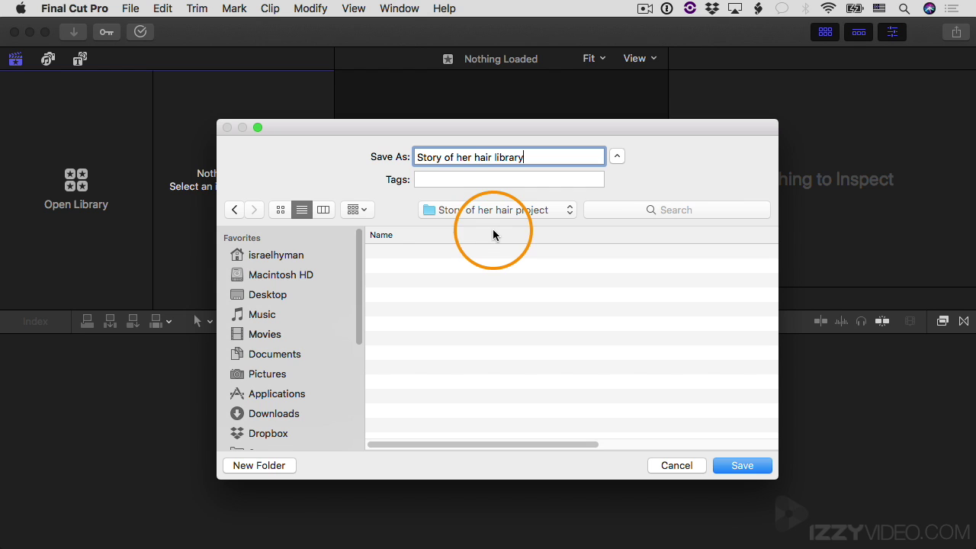
left_click(741, 465)
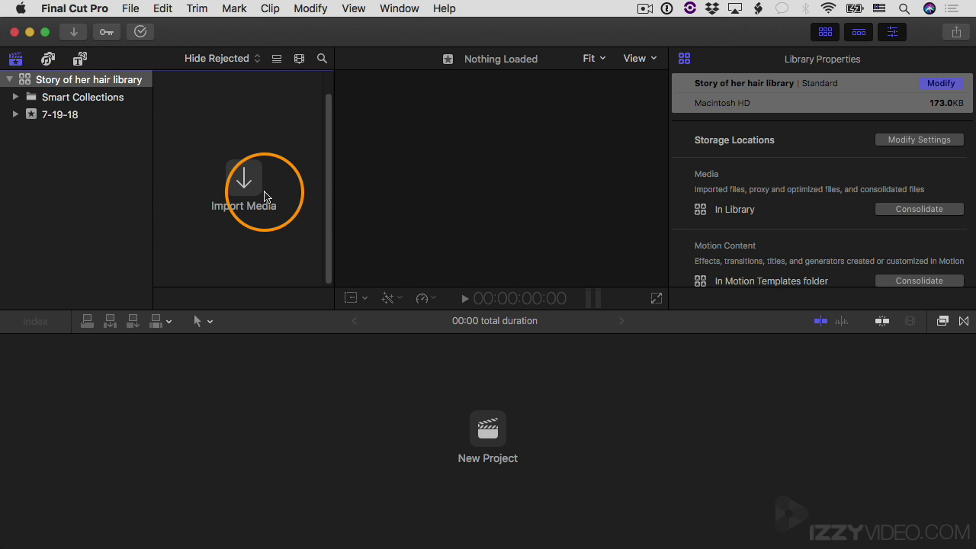
Step: Turn off Finder-tag and folder-name keywords in Import preferences, keeping Copy to library storage location
left_click(76, 7)
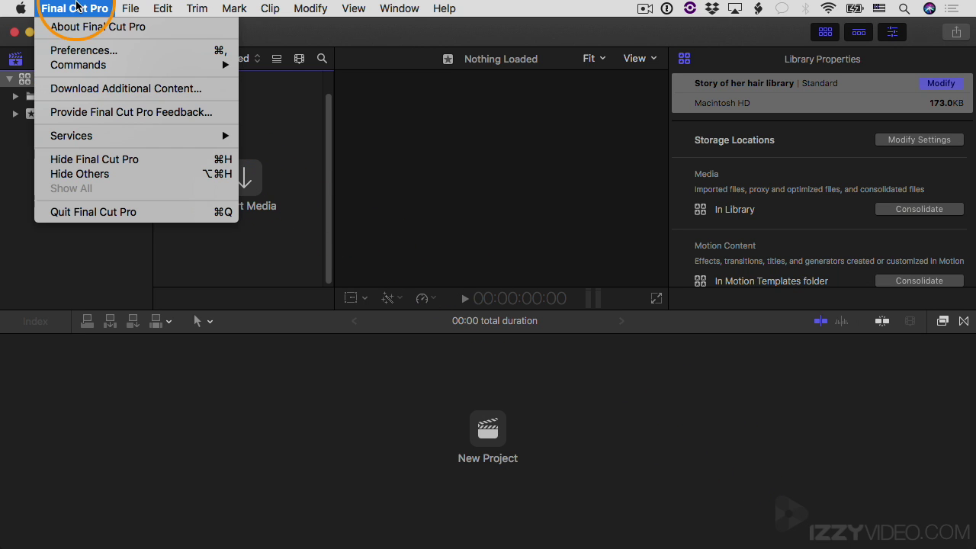
left_click(84, 50)
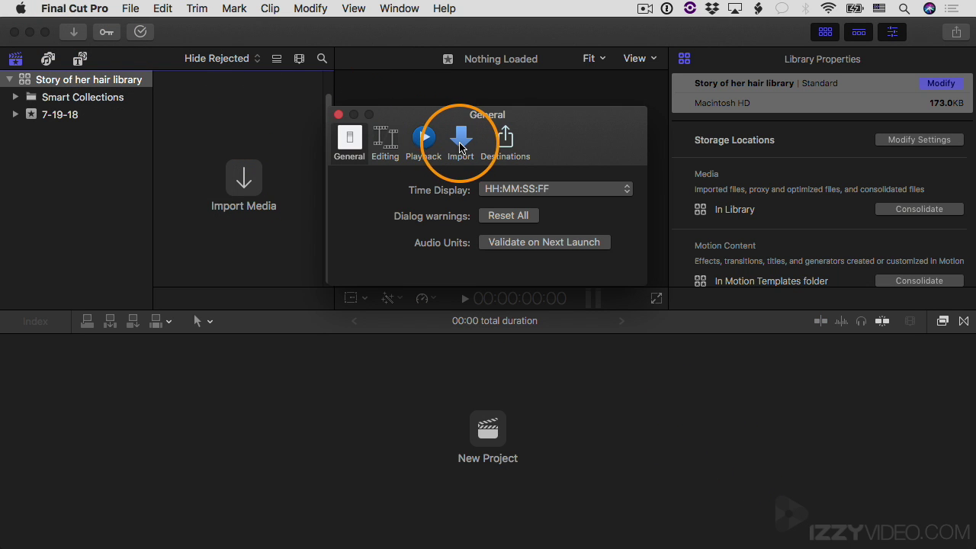
left_click(460, 145)
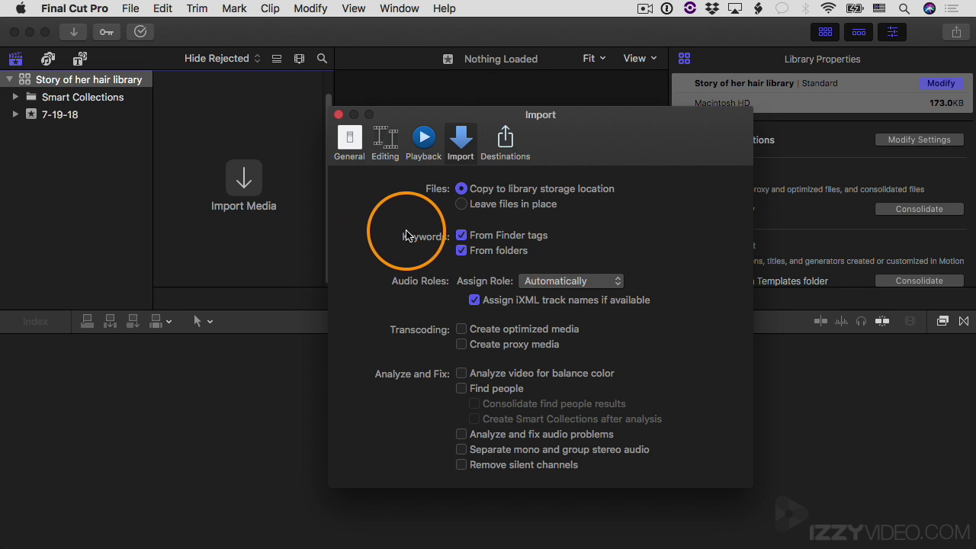
left_click(461, 235)
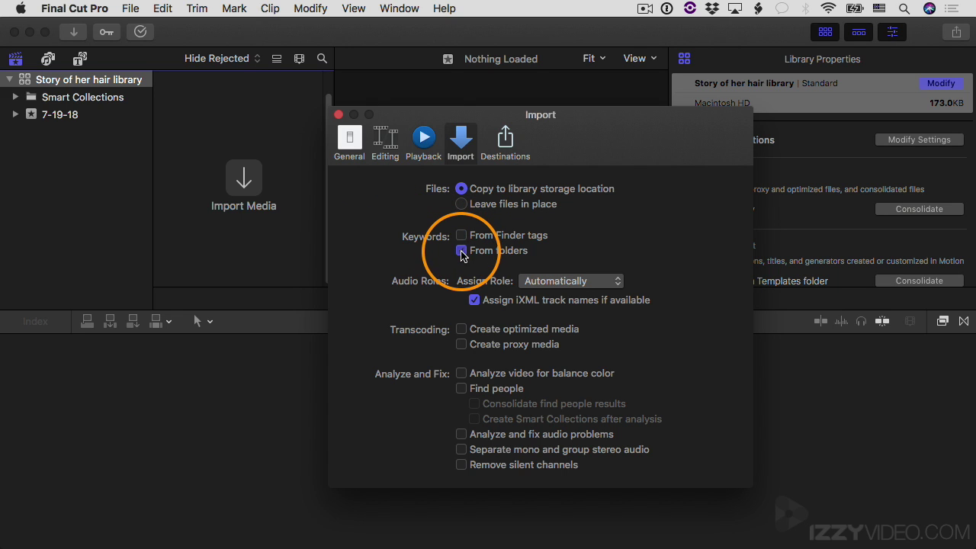
left_click(461, 251)
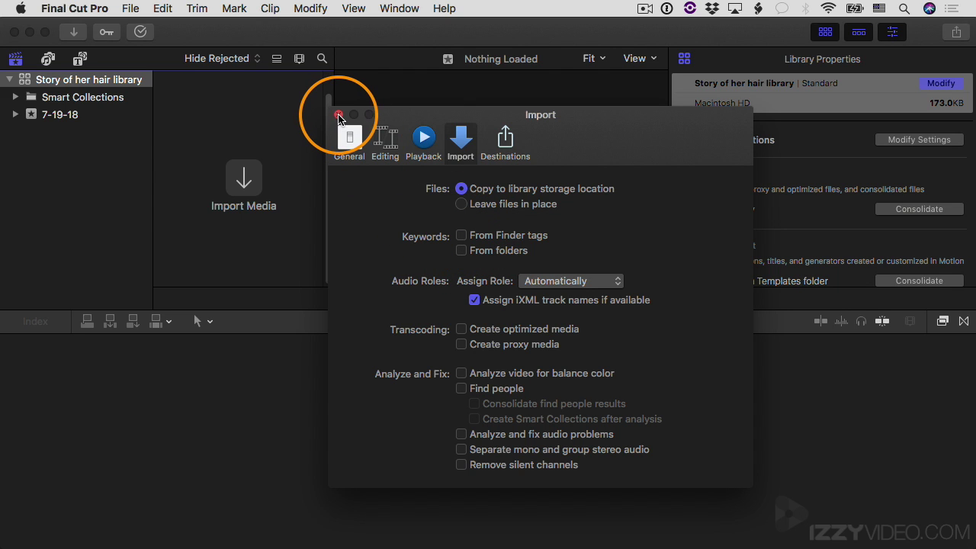
left_click(339, 115)
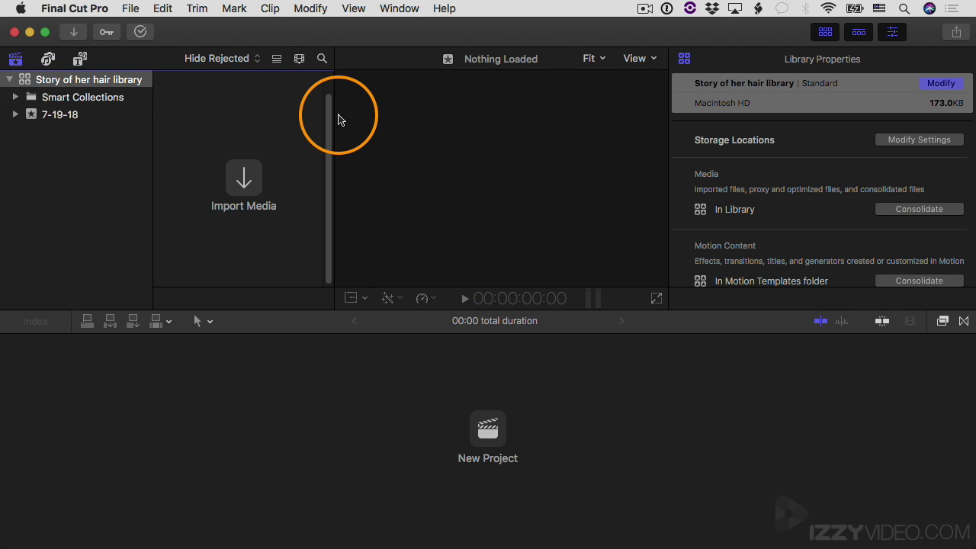
Step: Switch to Finder and open a new Finder window on the Desktop
key("super+Tab")
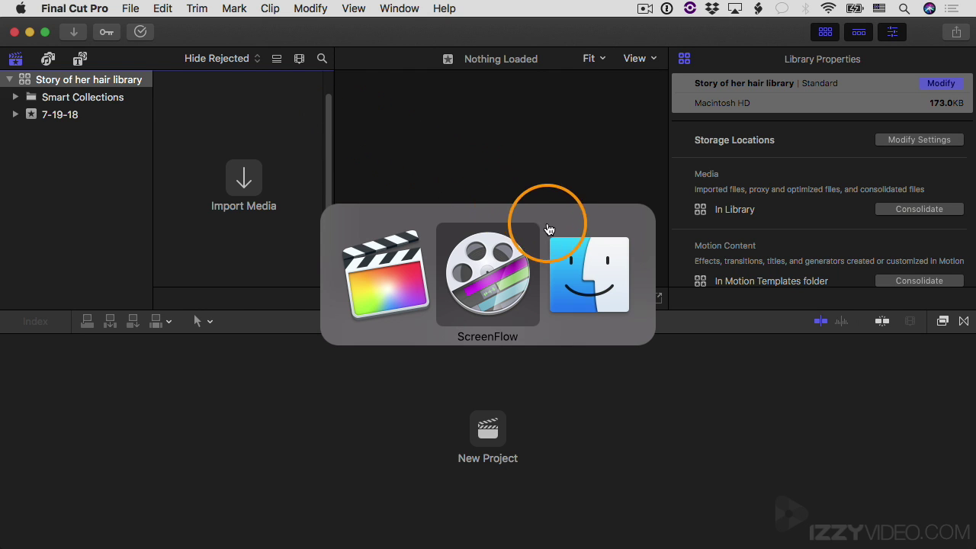
left_click(589, 272)
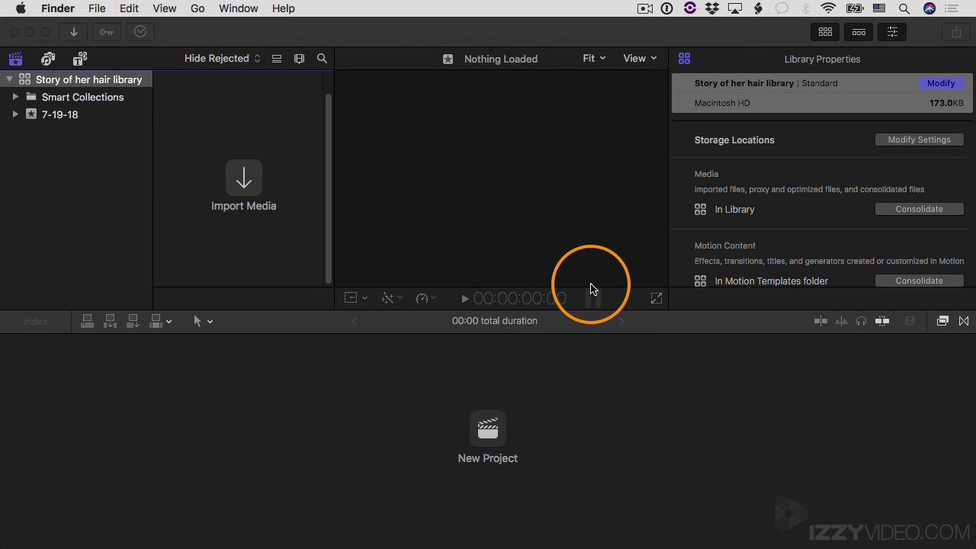
left_click(97, 9)
left_click(84, 28)
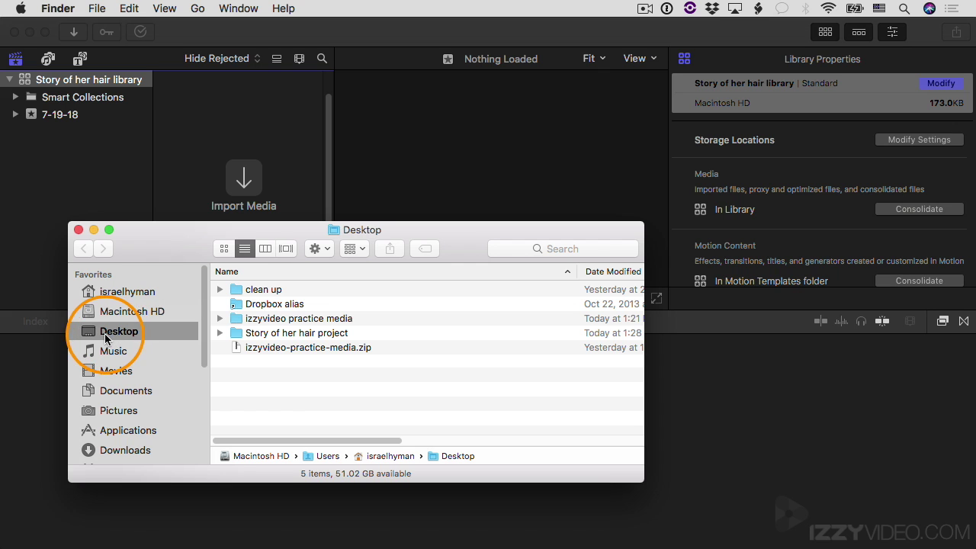
Step: Drag the izzyvideo practice media folder onto the 7-19-18 event to import its 22 items
left_click(237, 318)
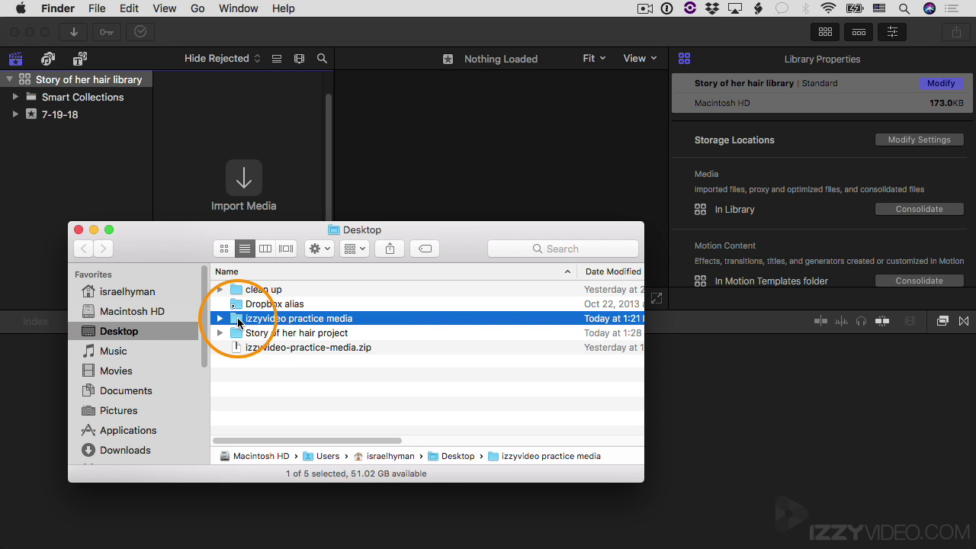
left_click_drag(190, 232, 405, 238)
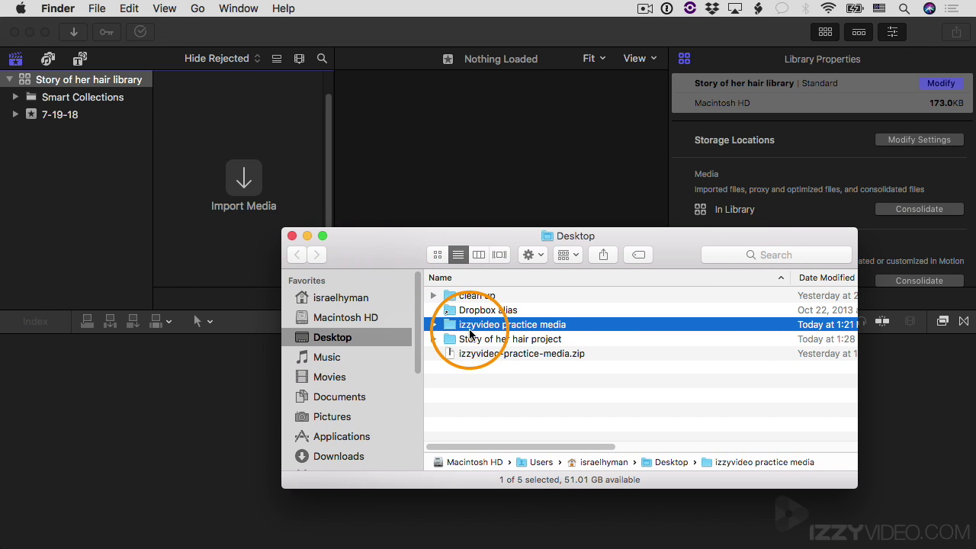
left_click_drag(450, 329, 55, 120)
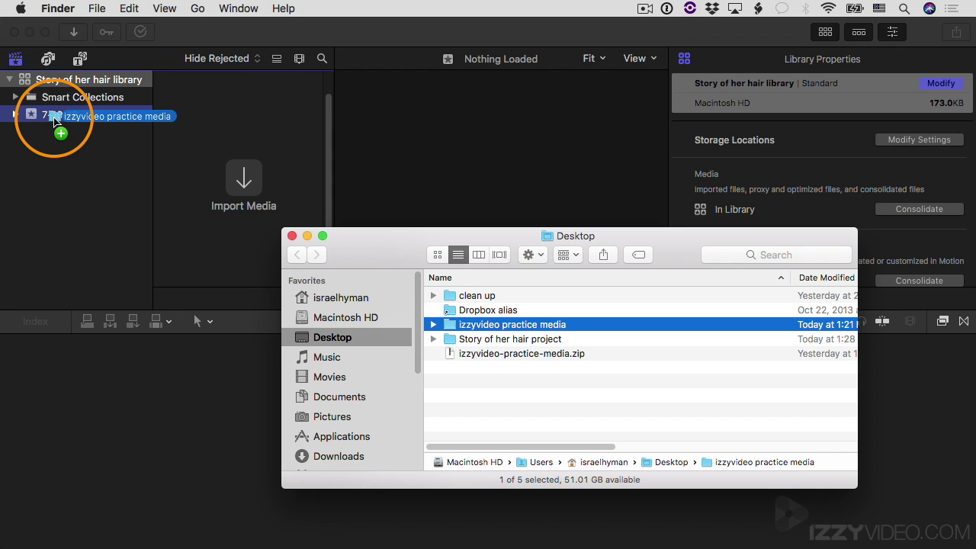
left_click_drag(55, 120, 43, 119)
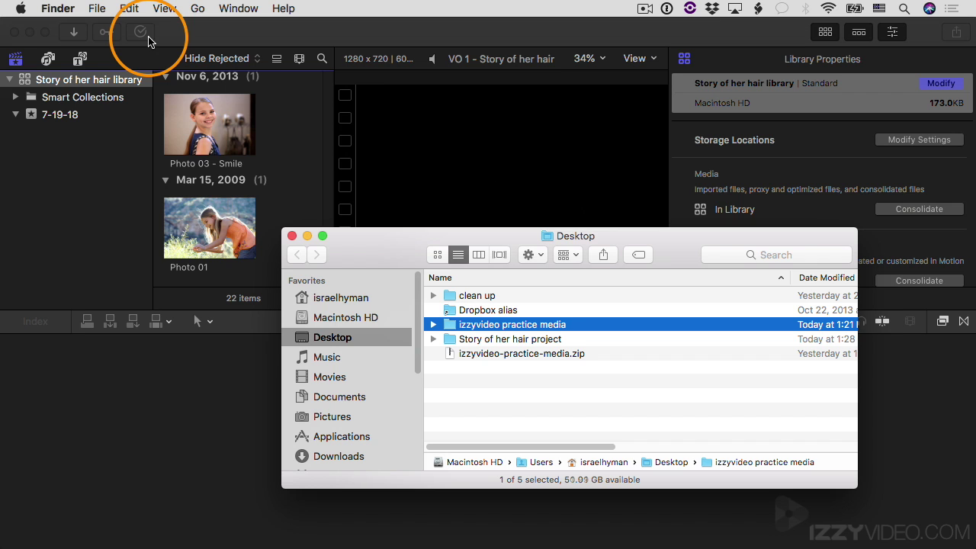
Step: Back in Final Cut Pro, rename the 7-19-18 event holding the 22 practice items to 'Media'
left_click(177, 32)
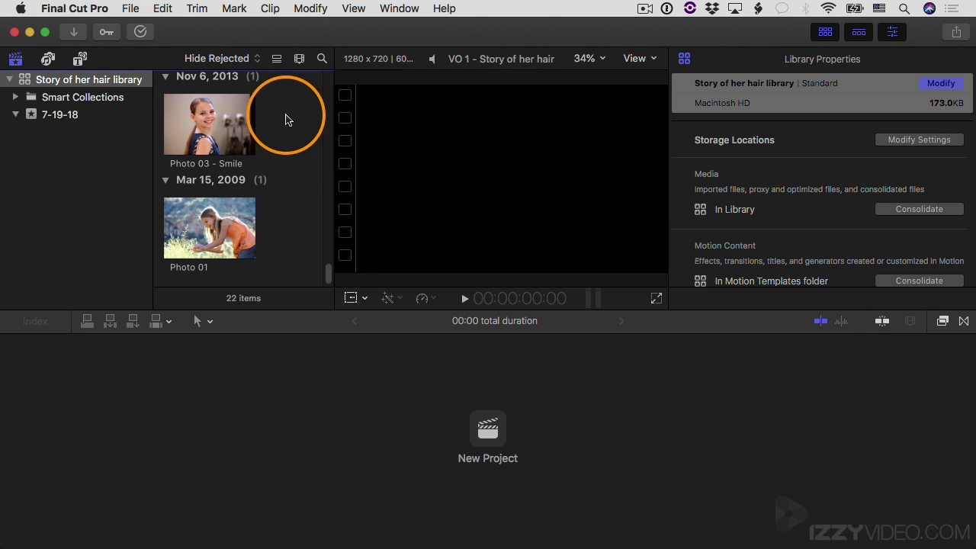
mouse_move(328, 275)
left_mouse_down()
mouse_move(331, 82)
mouse_move(331, 285)
left_mouse_up()
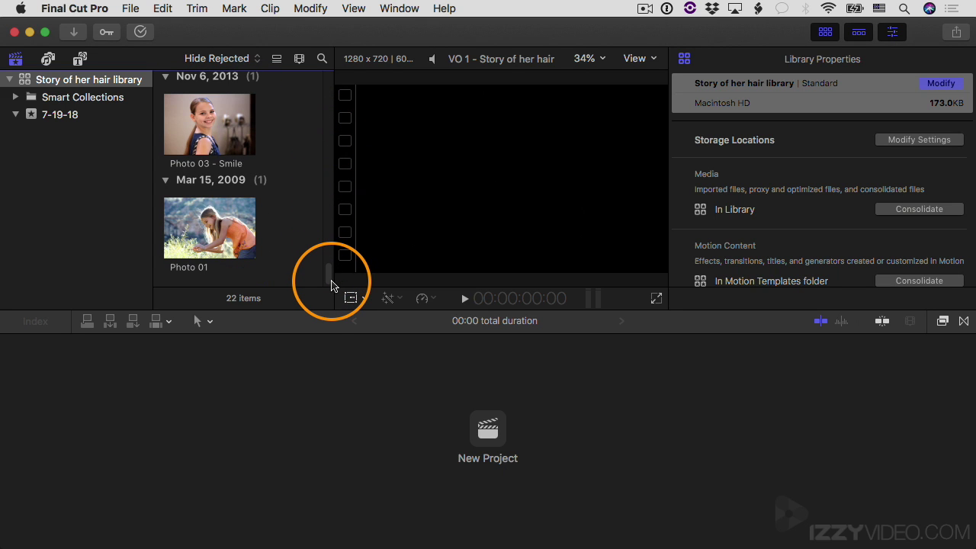
left_click(67, 121)
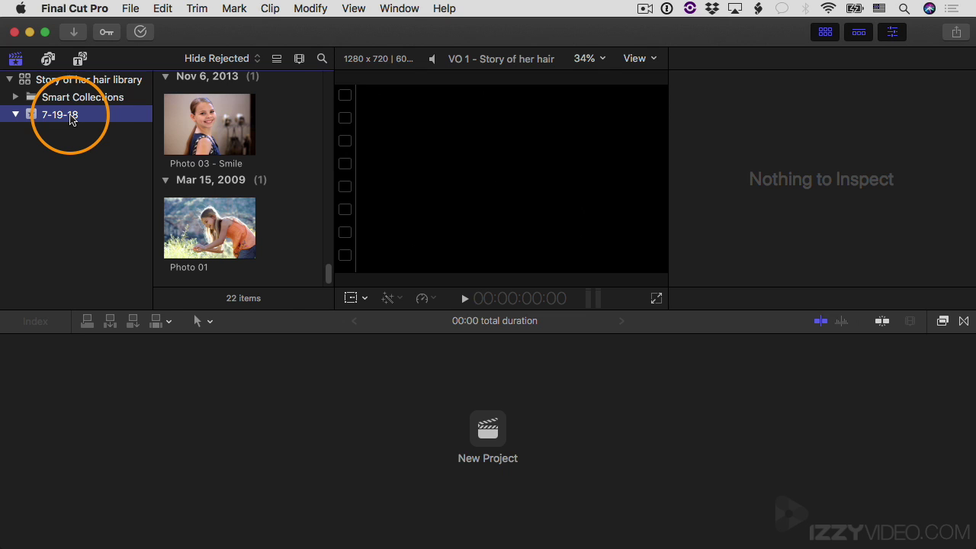
left_click(71, 119)
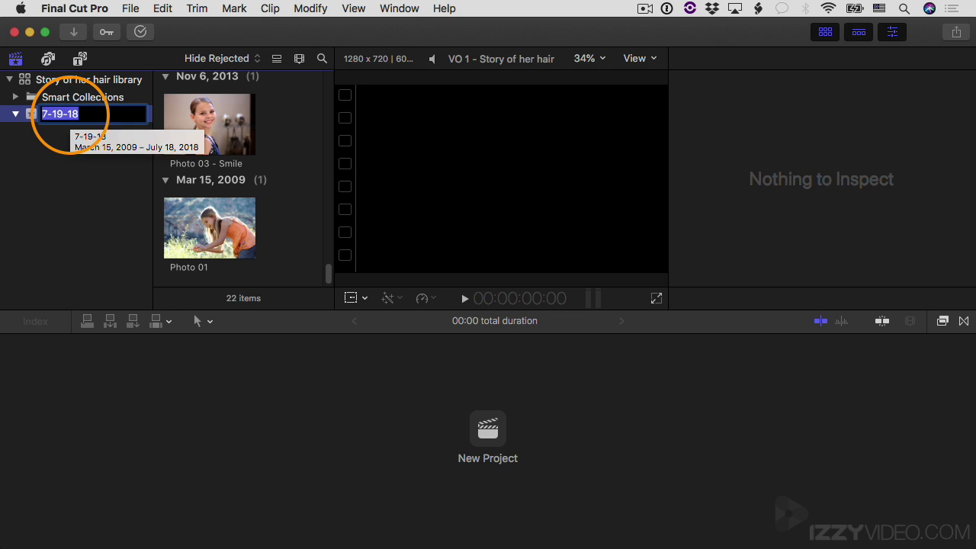
type("Media")
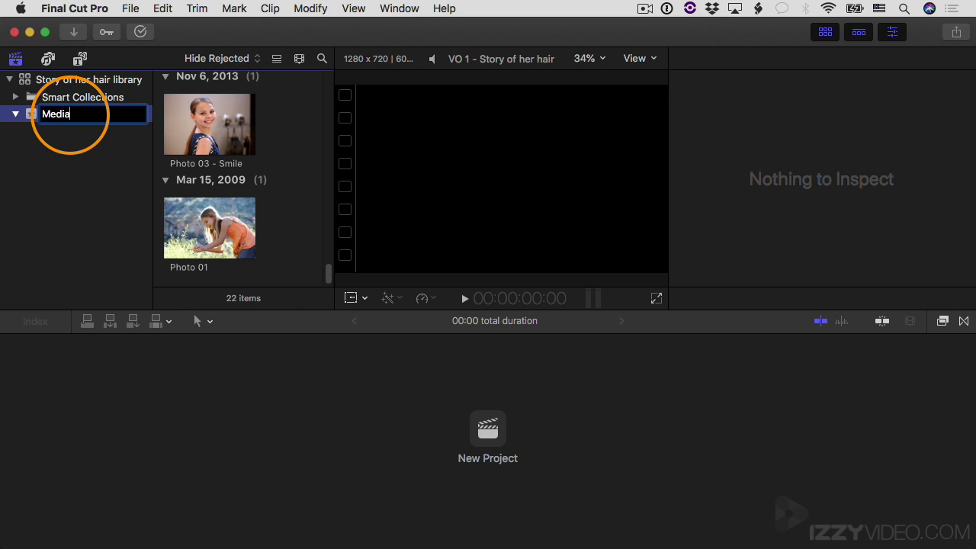
key("Return")
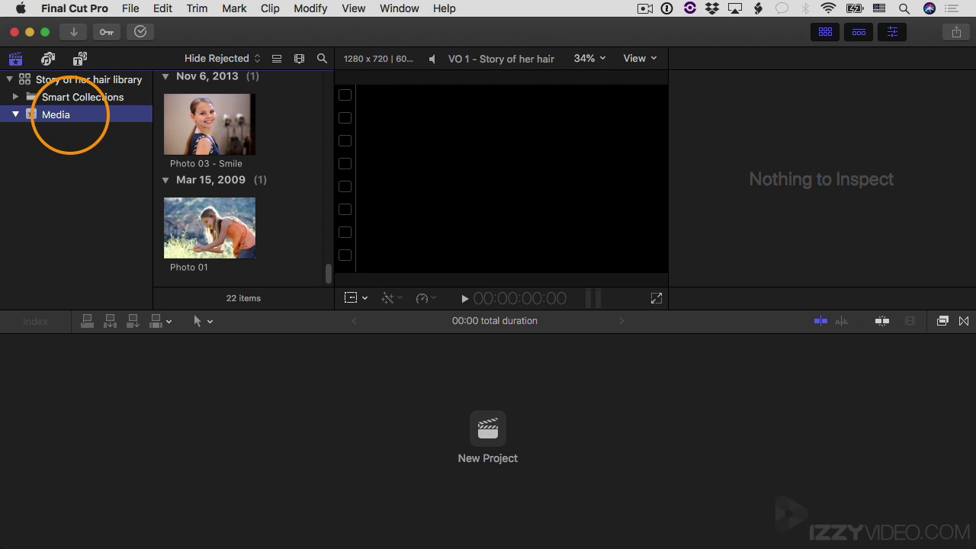
left_click(73, 82)
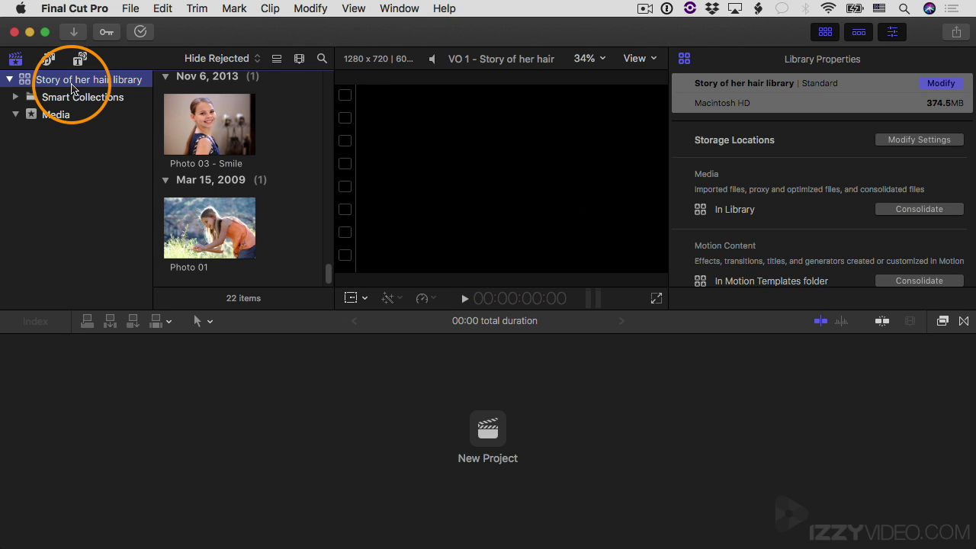
left_click(80, 83)
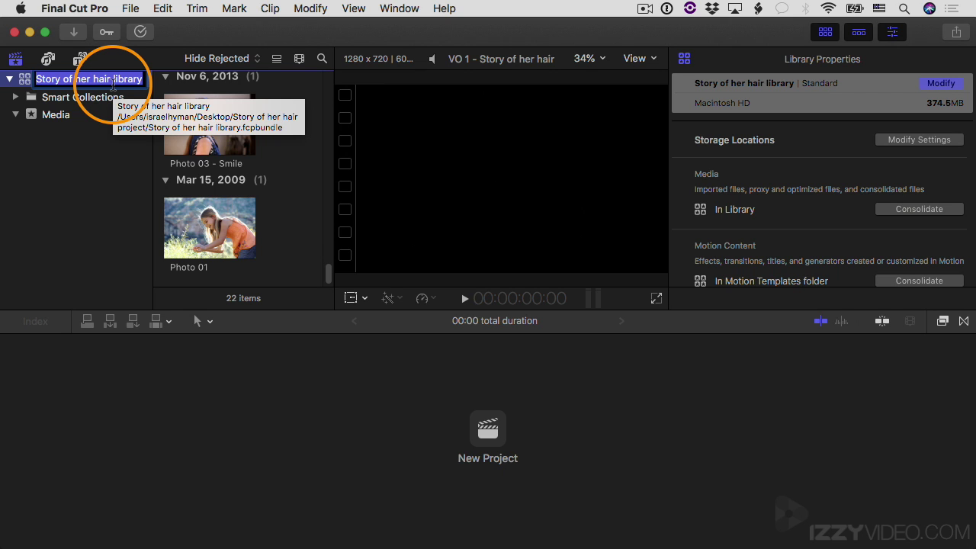
key("Return")
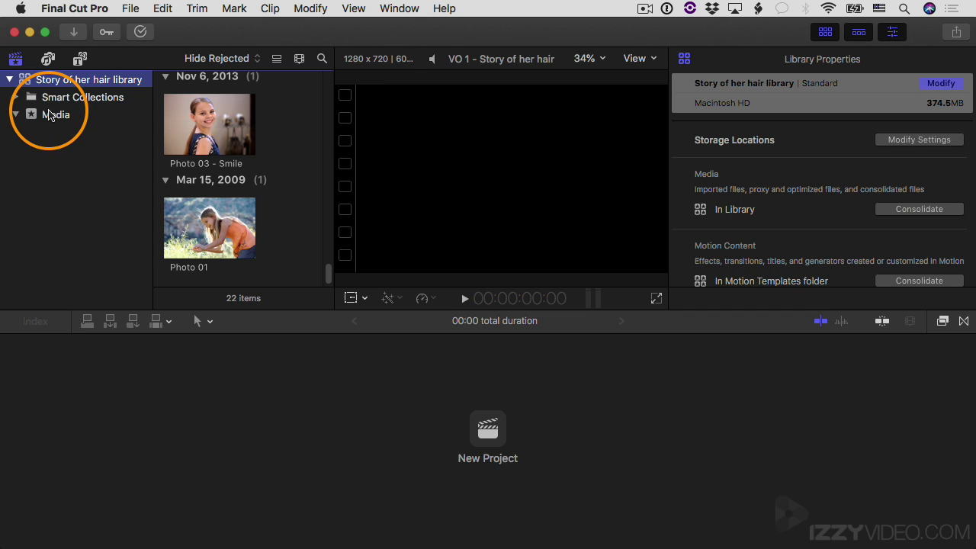
left_click(9, 80)
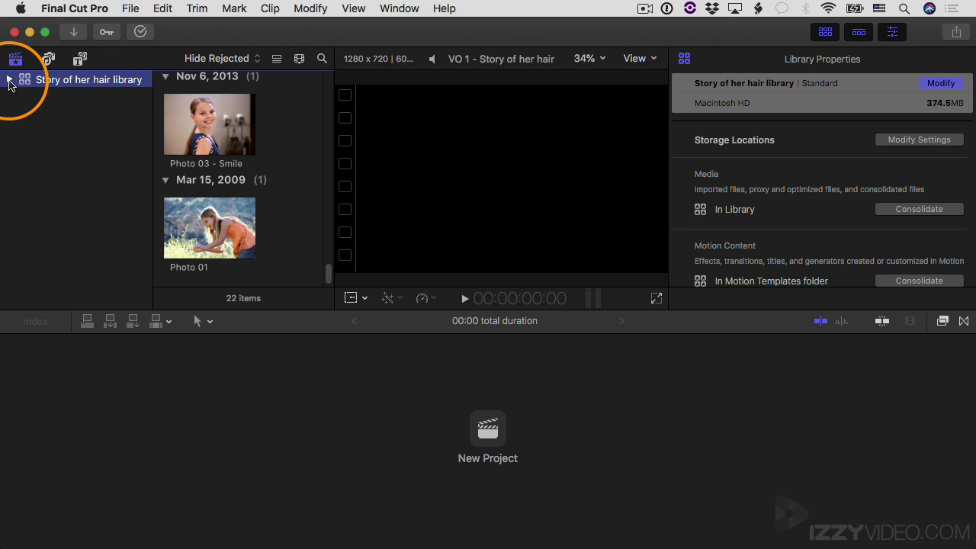
left_click(9, 80)
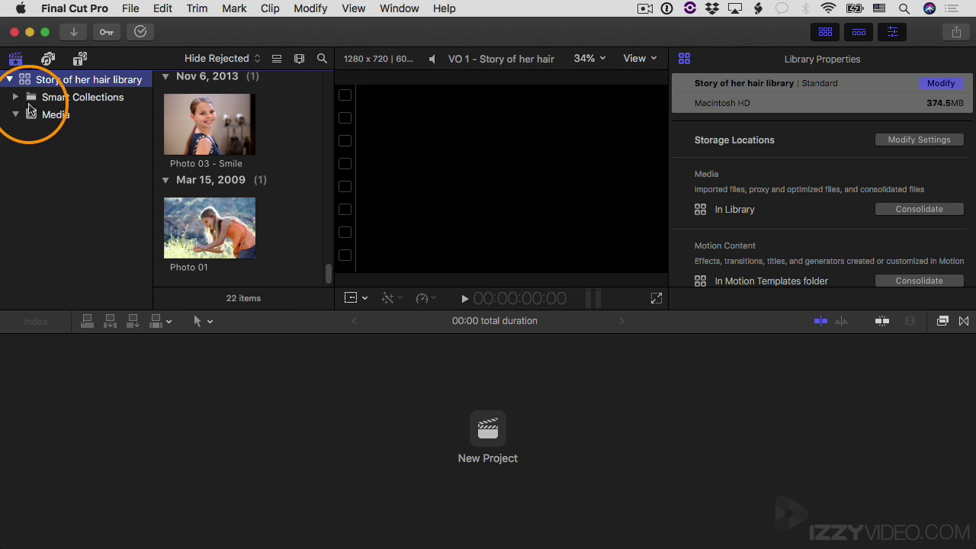
left_click(35, 121)
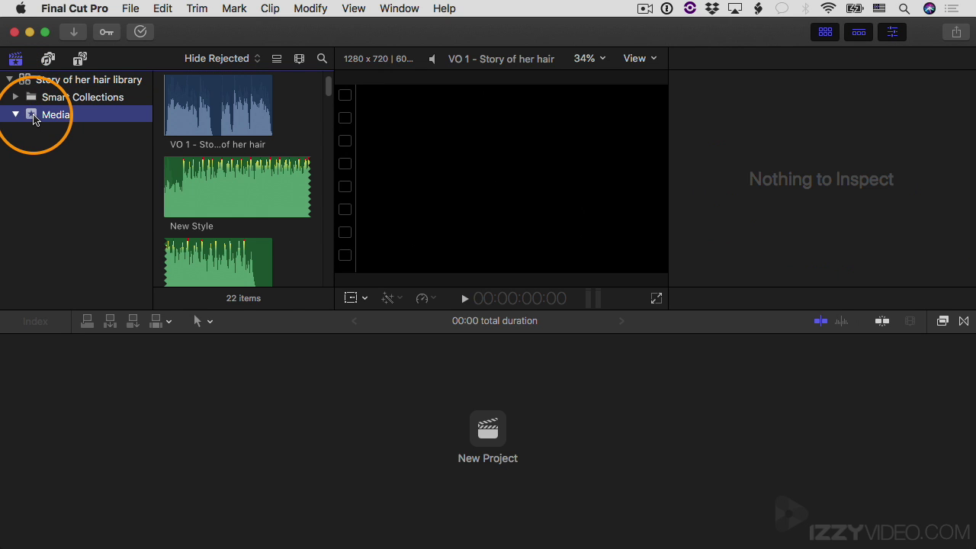